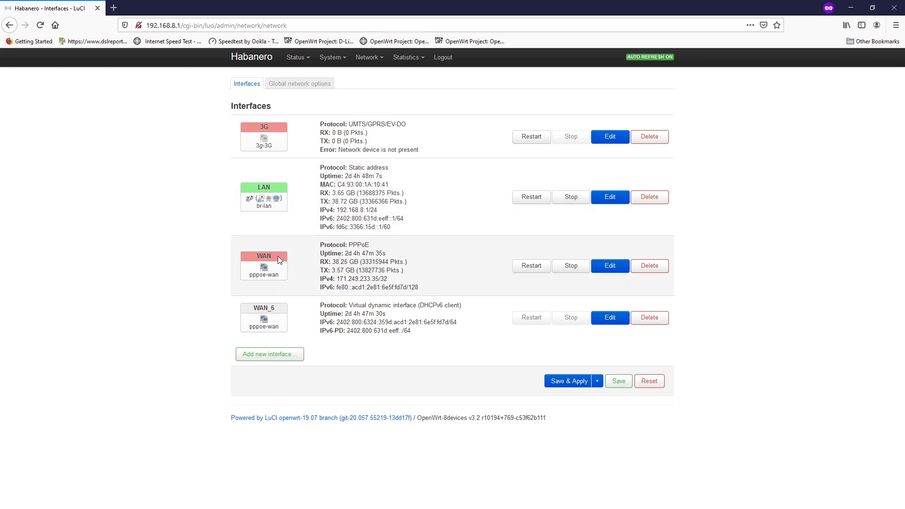
Open the router's firewall zone settings to examine the LAN and WAN zones.
{"action": "left_click_drag", "start_coordinate": [278, 256], "coordinate": [260, 257]}
{"action": "double_click", "coordinate": [264, 256]}
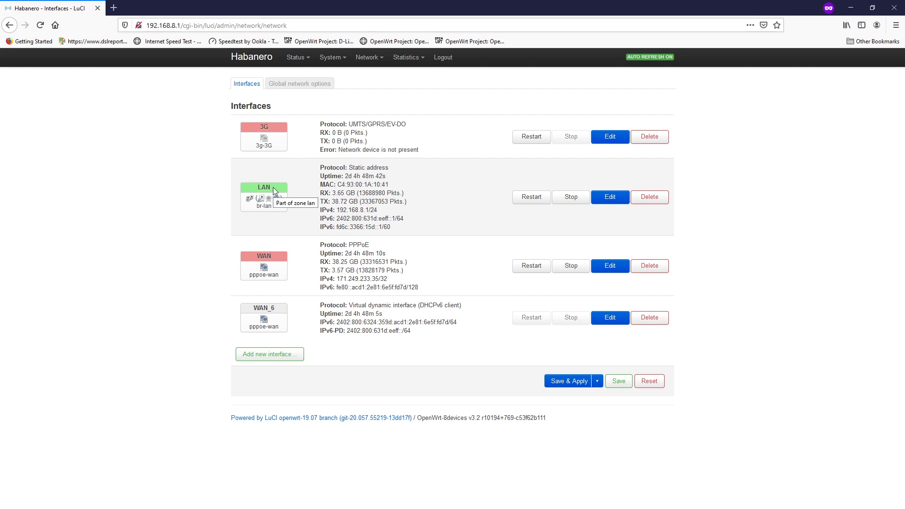
{"action": "mouse_move", "coordinate": [370, 58]}
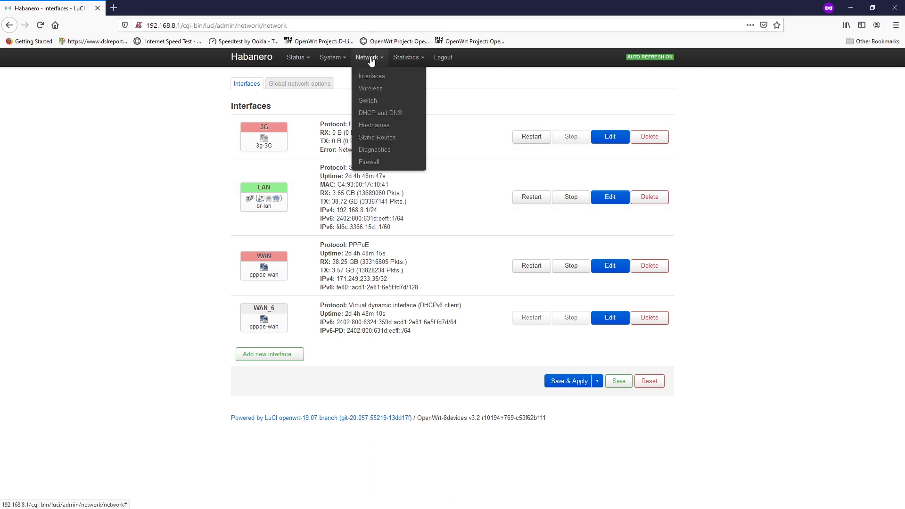
{"action": "left_click", "coordinate": [370, 162]}
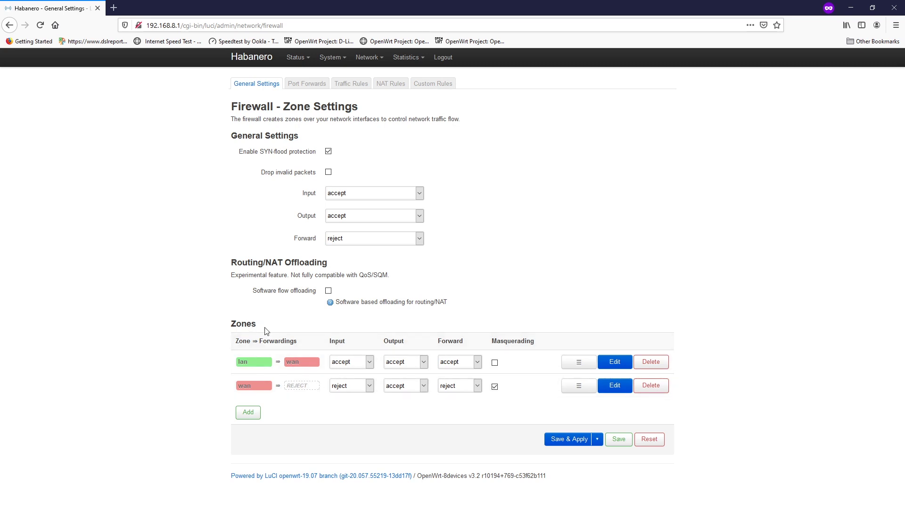
Switch to Cisco Packet Tracer and add an HTTP text note below PC1 in the LAN firewall zone.
{"action": "key", "text": "alt+Tab"}
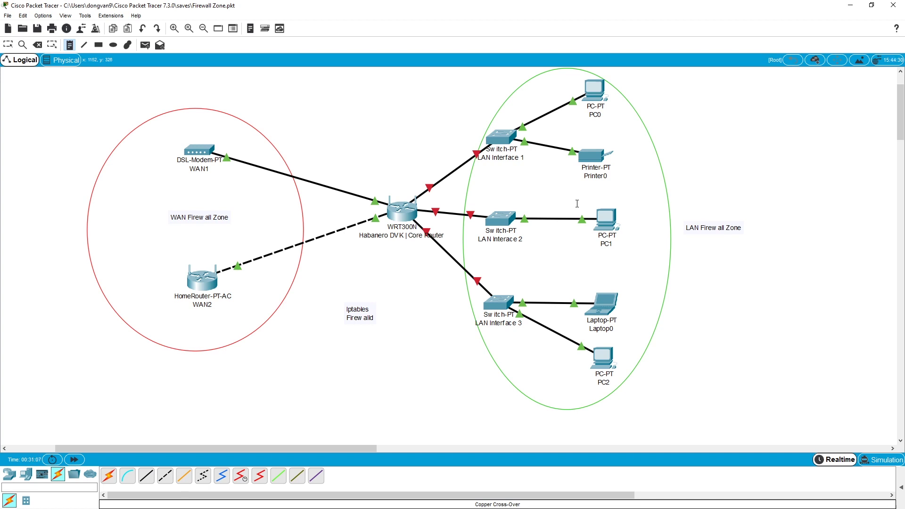
{"action": "left_click", "coordinate": [601, 255]}
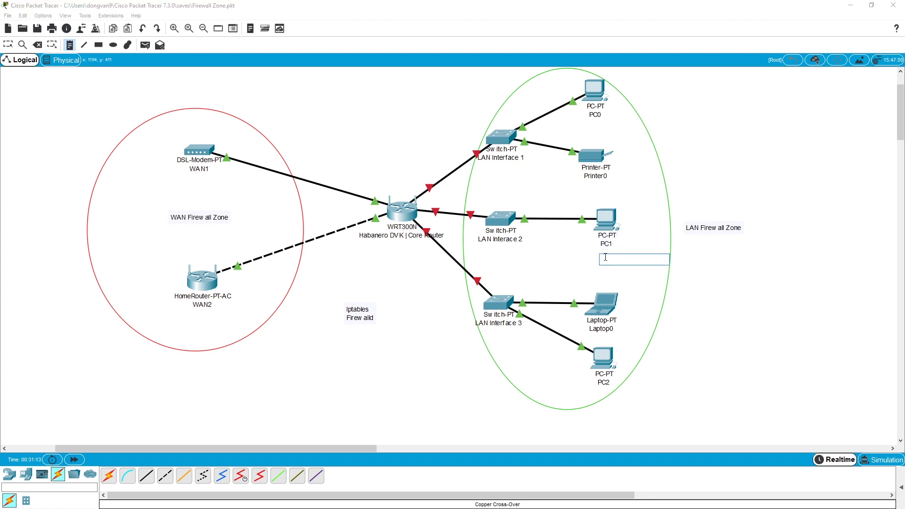
{"action": "type", "text": "HTTP"}
{"action": "left_click", "coordinate": [750, 296]}
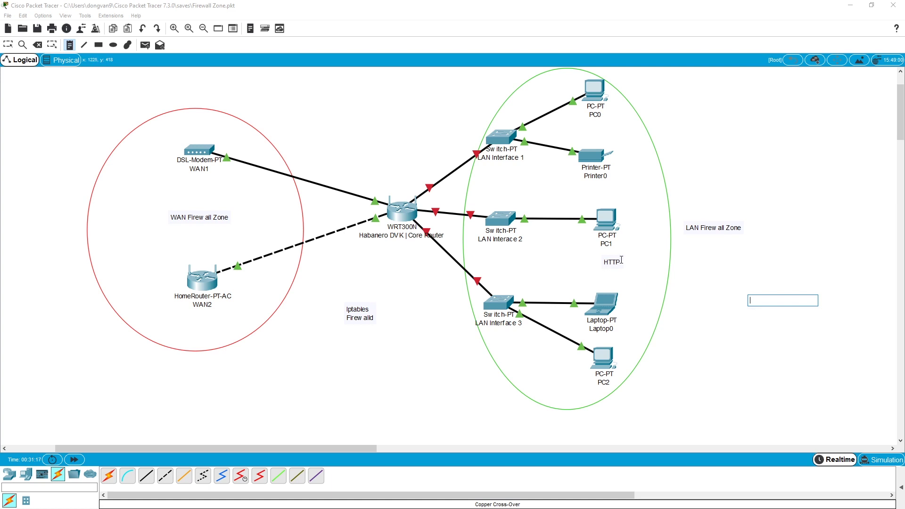
{"action": "left_click", "coordinate": [619, 259]}
{"action": "left_click", "coordinate": [617, 263]}
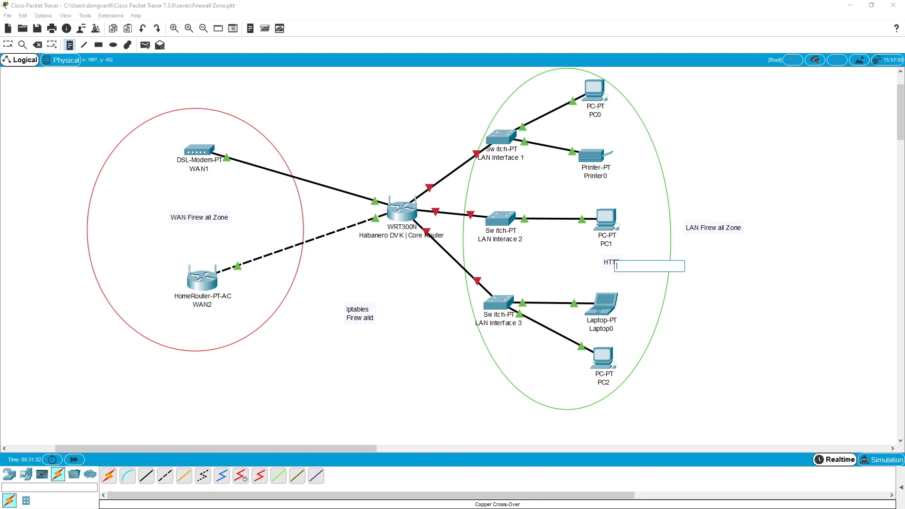
Switch to the SSH terminal and highlight the Orange Pi's 192.168.8.x address in the login summary.
{"action": "key", "text": "alt+Tab"}
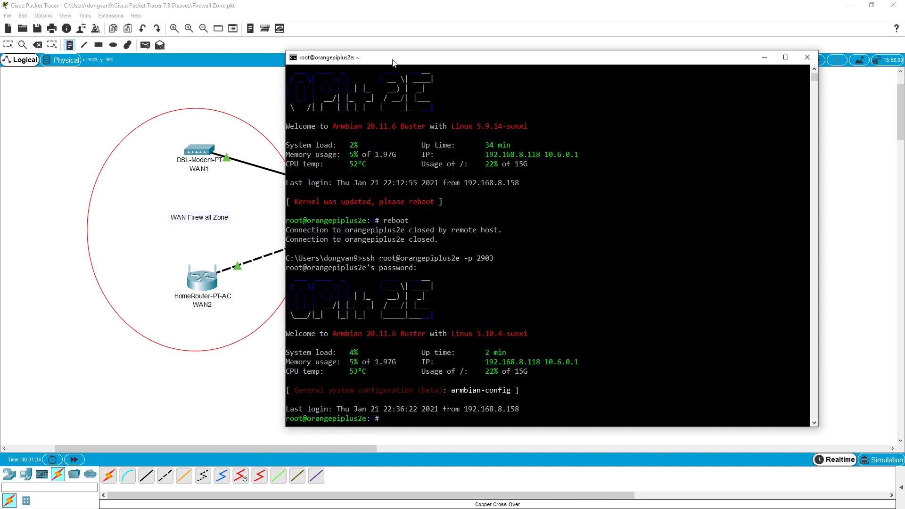
{"action": "left_click_drag", "start_coordinate": [392, 63], "coordinate": [349, 50]}
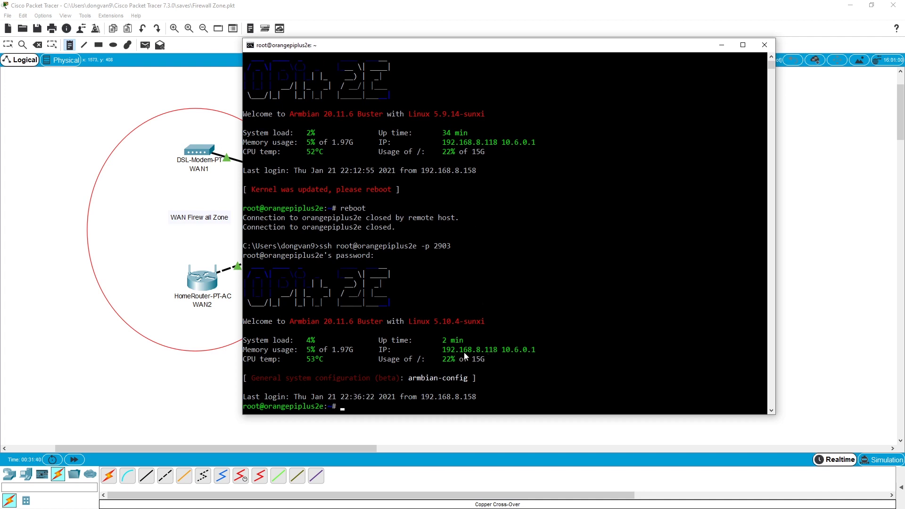
{"action": "left_click_drag", "start_coordinate": [498, 352], "coordinate": [444, 353]}
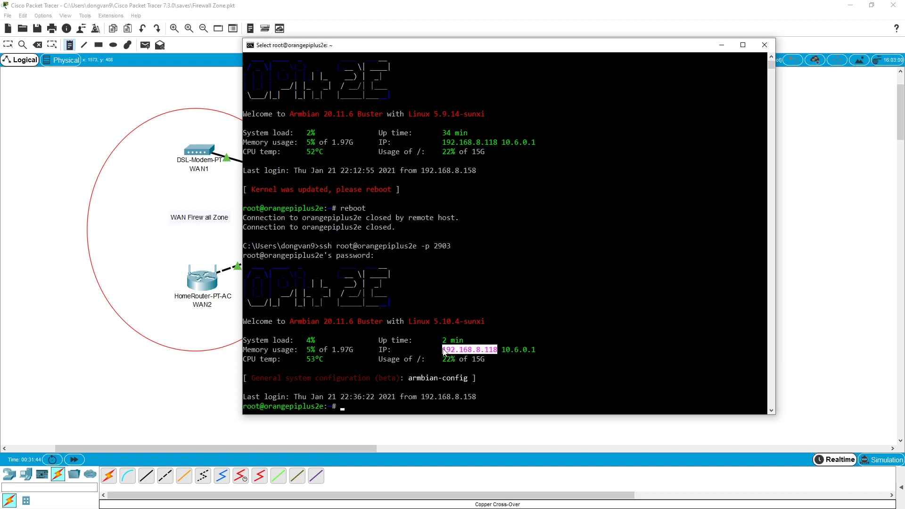
{"action": "left_click", "coordinate": [457, 399]}
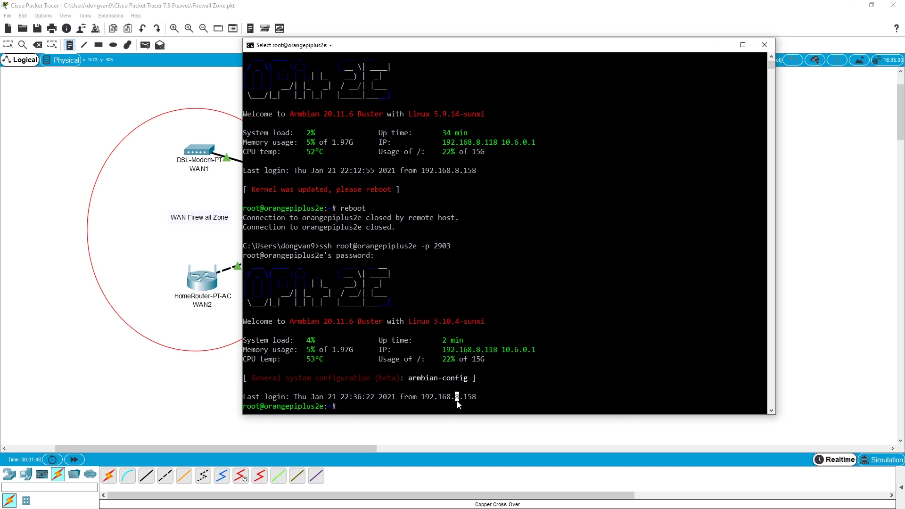
{"action": "left_click_drag", "start_coordinate": [497, 351], "coordinate": [441, 351]}
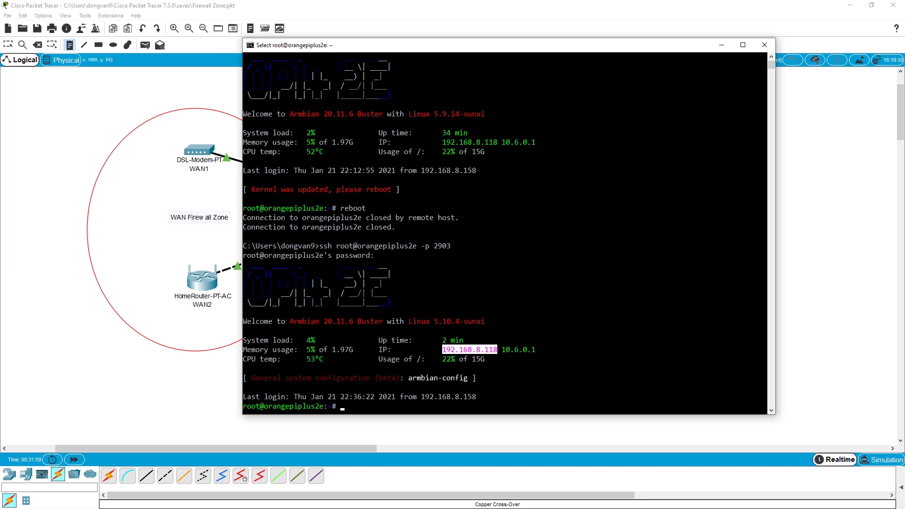
Switch to the router page in Firefox and start a new static lease in the DHCP and DNS settings.
{"action": "key", "text": "alt+Tab"}
{"action": "mouse_move", "coordinate": [373, 65]}
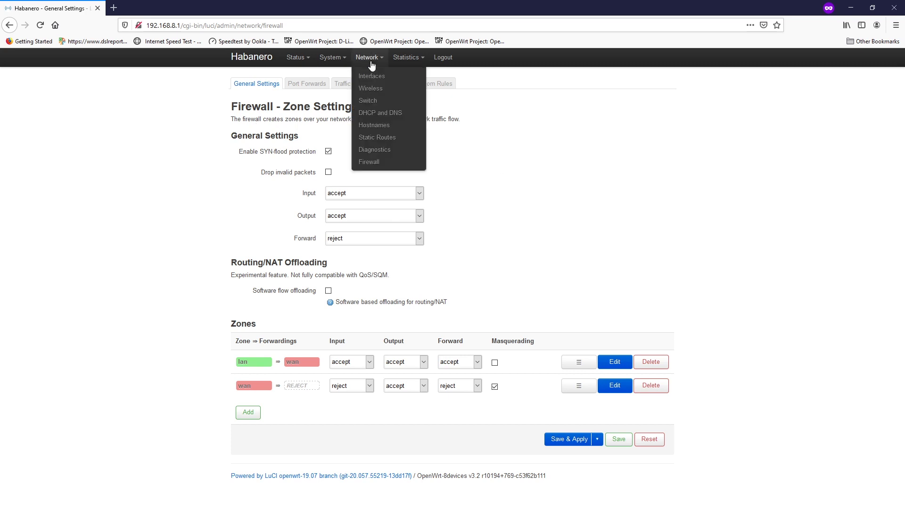
{"action": "left_click", "coordinate": [381, 114]}
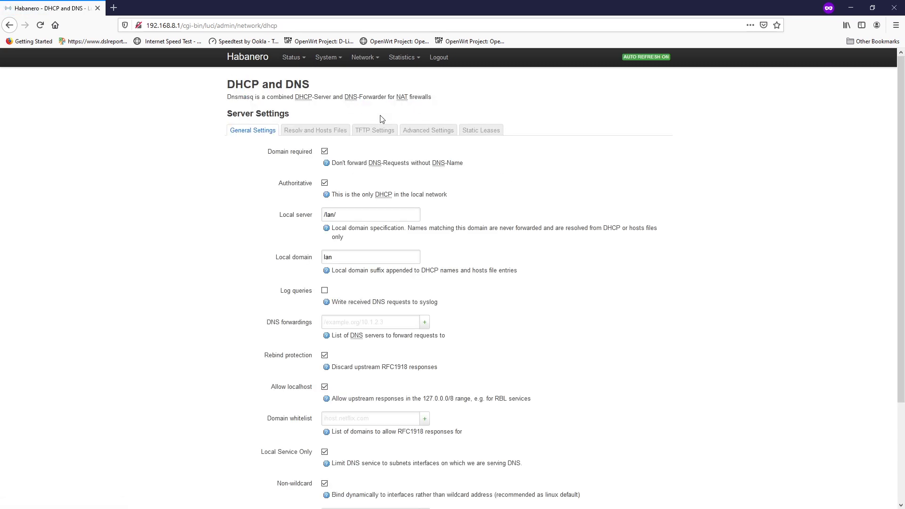
{"action": "left_click", "coordinate": [480, 133]}
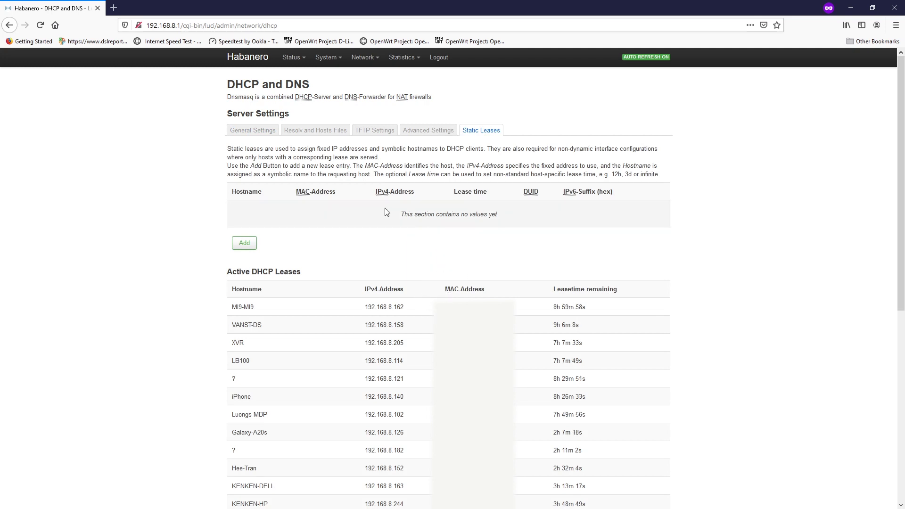
{"action": "left_click", "coordinate": [244, 243]}
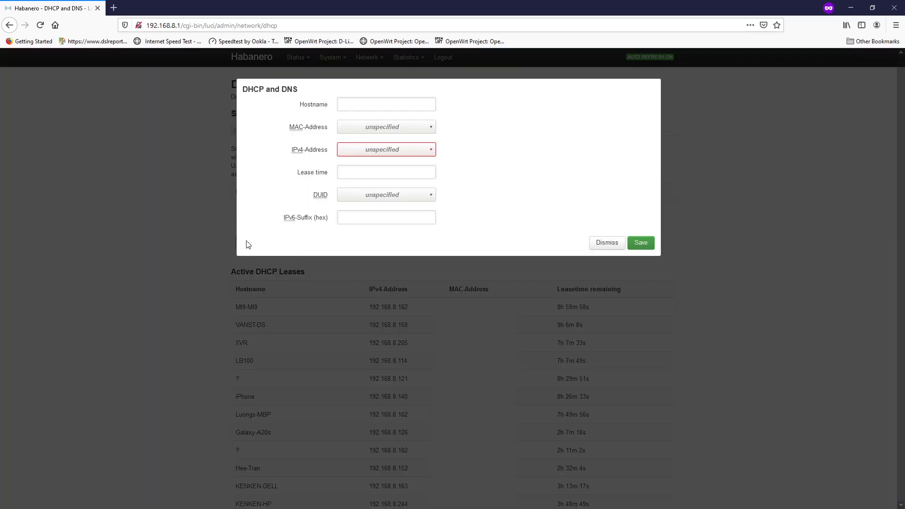
{"action": "left_click", "coordinate": [414, 108]}
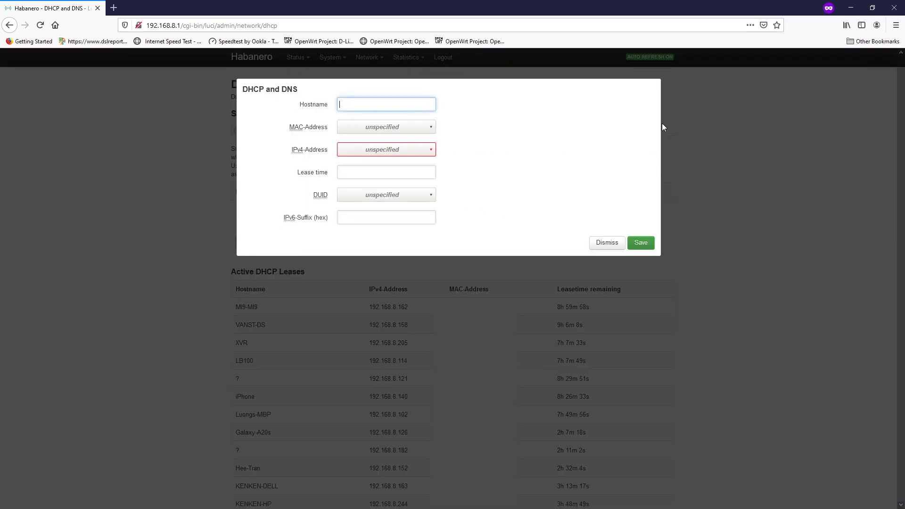
Switch to the SSH terminal, run ifconfig and highlight the MAC address of eth0.
{"action": "key", "text": "alt+Tab"}
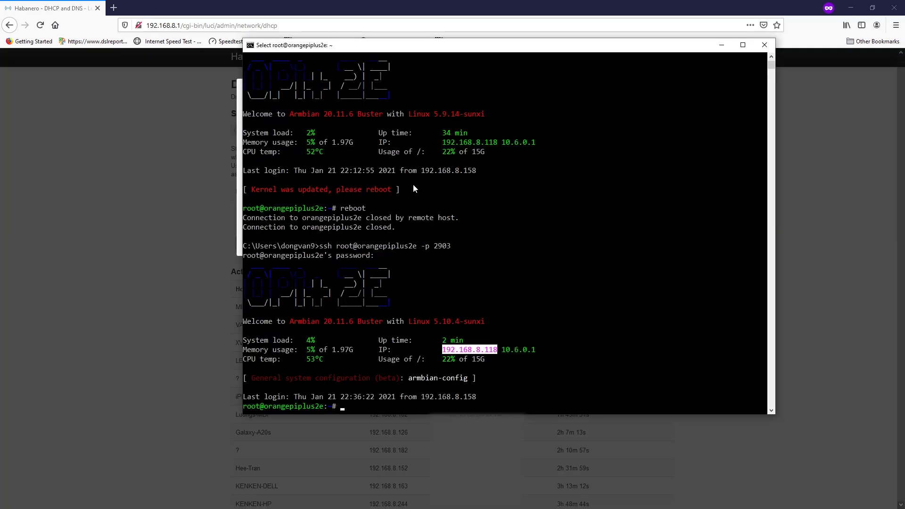
{"action": "left_click_drag", "start_coordinate": [324, 215], "coordinate": [264, 213]}
{"action": "left_click", "coordinate": [143, 233]}
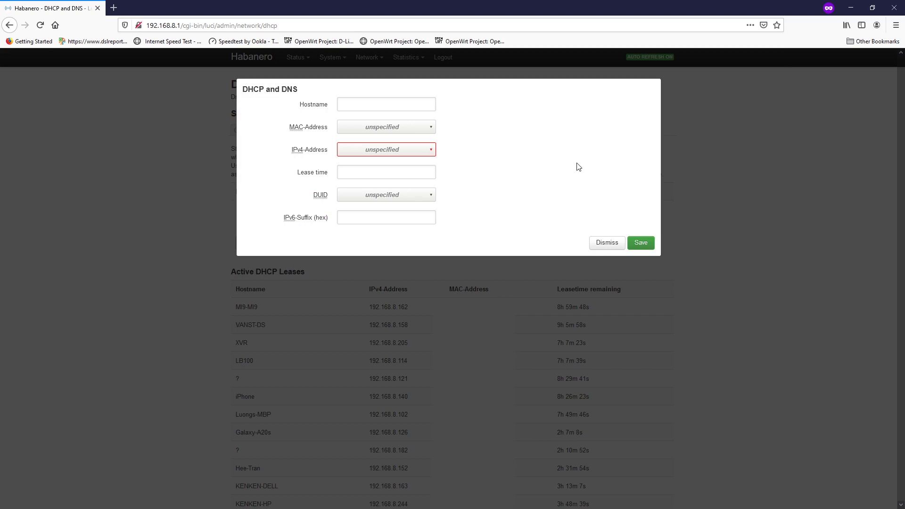
{"action": "key", "text": "alt+Tab"}
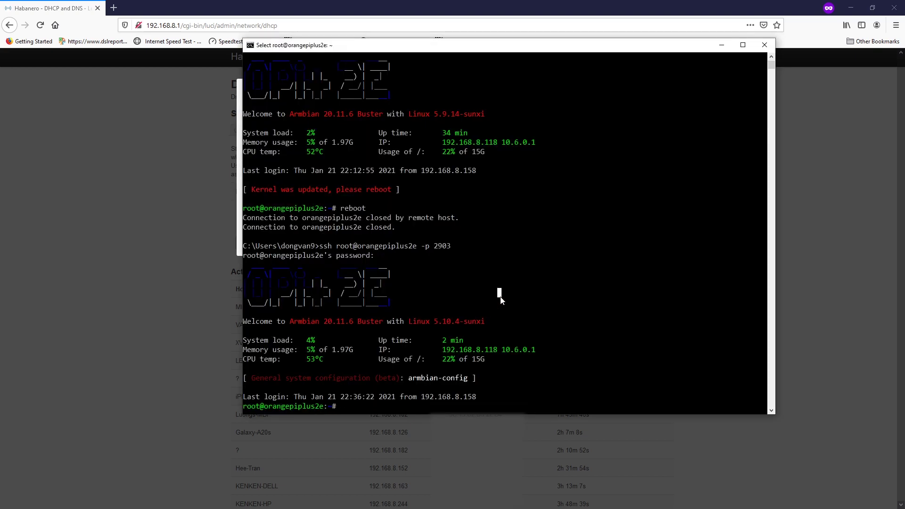
{"action": "type", "text": "ifconfig"}
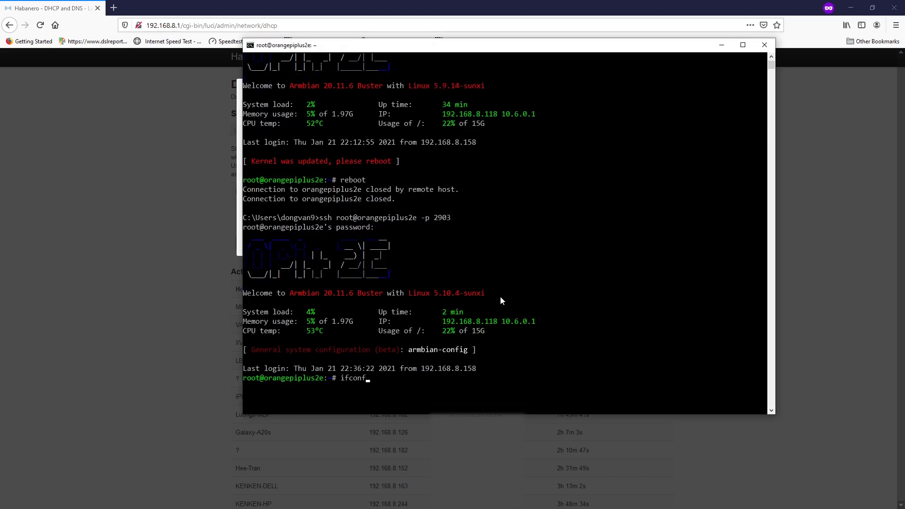
{"action": "key", "text": "Return"}
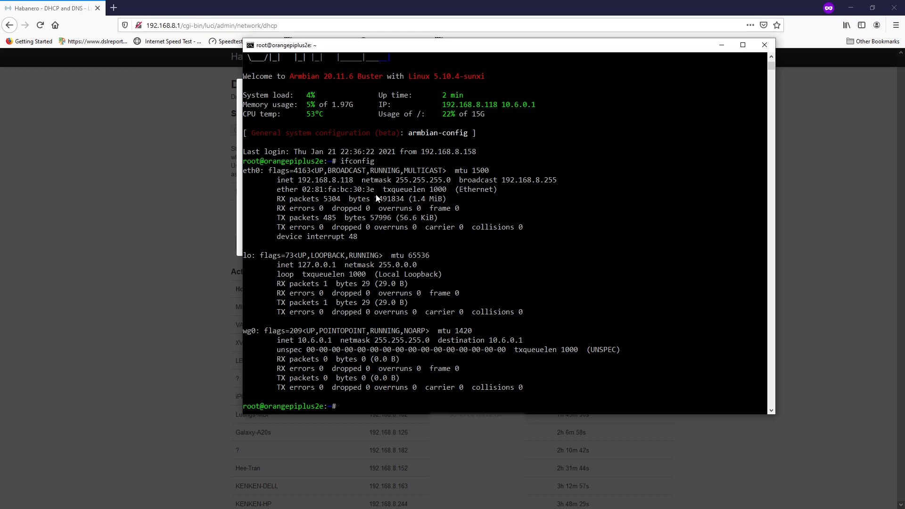
{"action": "left_click_drag", "start_coordinate": [377, 191], "coordinate": [305, 194]}
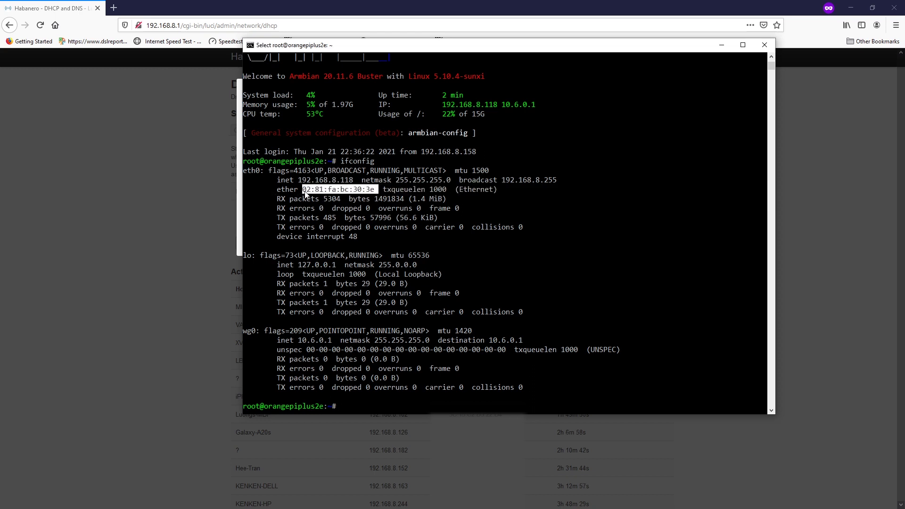
Return to Firefox and choose the orangepiplus2e.lan MAC address for the new static lease.
{"action": "key", "text": "alt+Tab"}
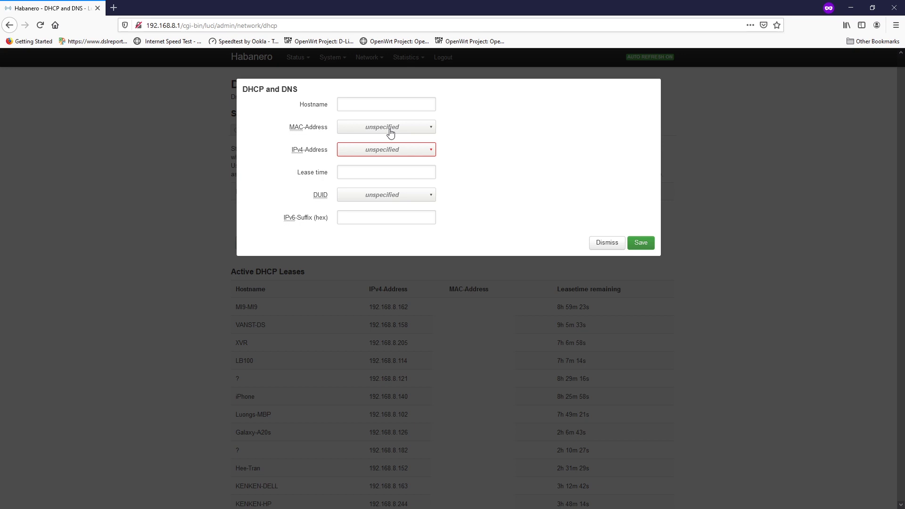
{"action": "left_click", "coordinate": [432, 128]}
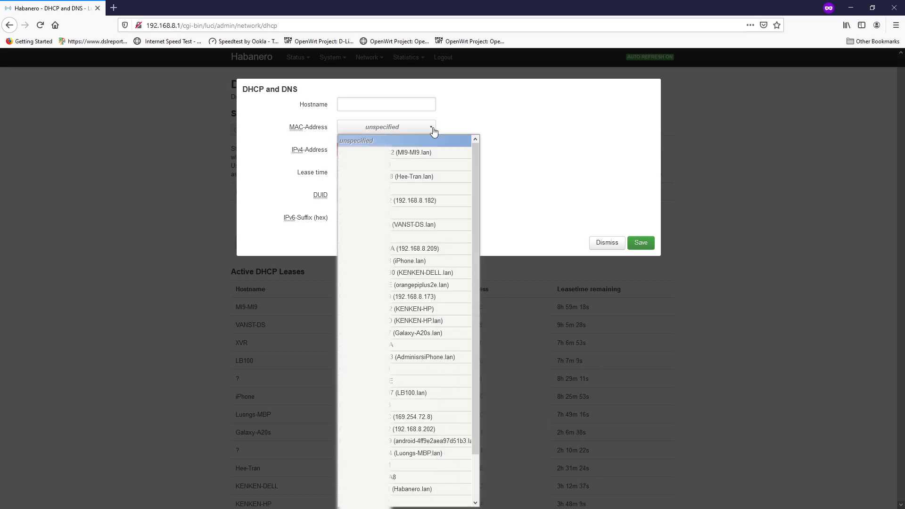
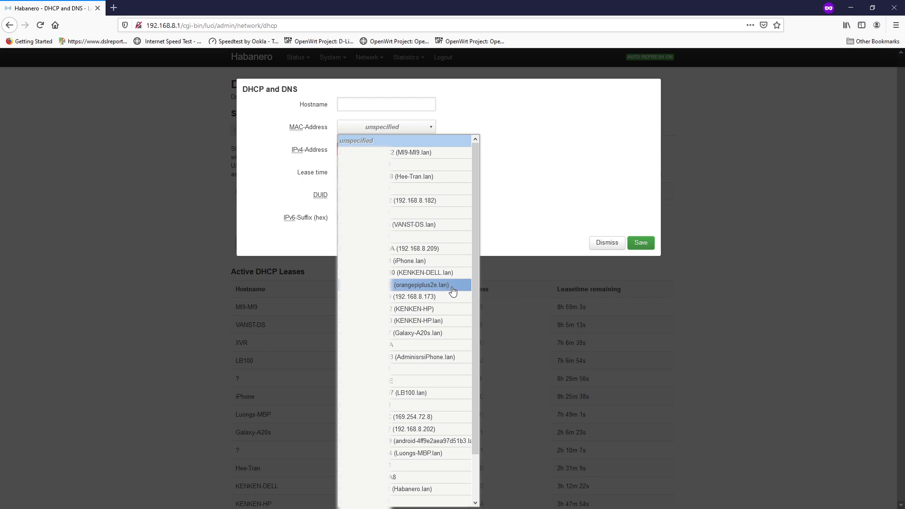
{"action": "left_click", "coordinate": [453, 288]}
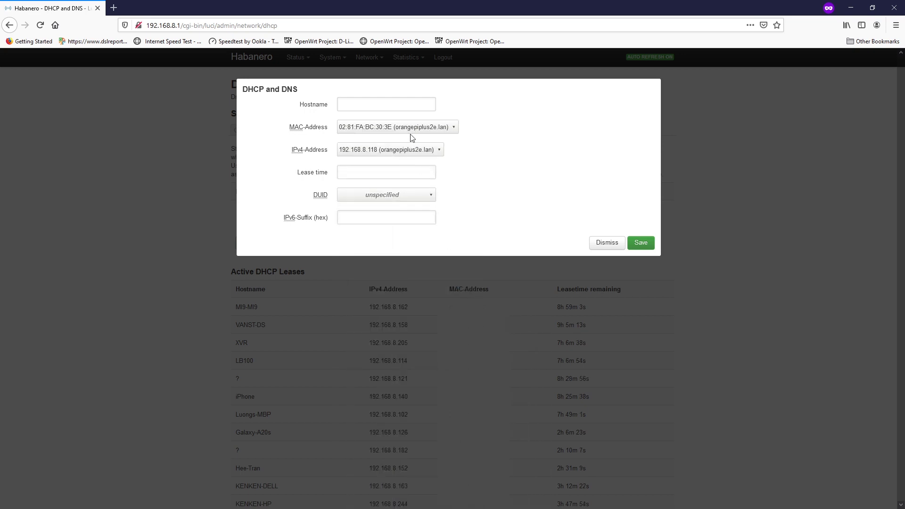
Set the static lease's IPv4 address to the custom value 192.168.8.123.
{"action": "left_click", "coordinate": [395, 154]}
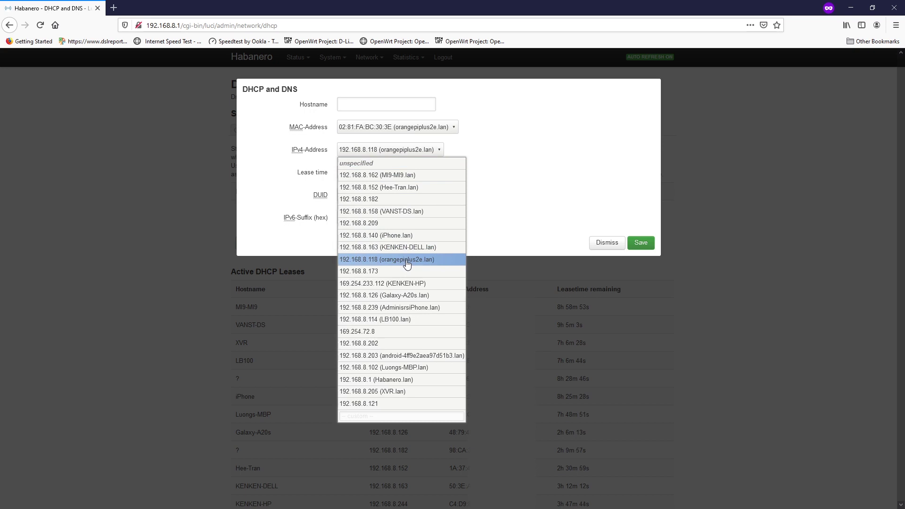
{"action": "left_click", "coordinate": [401, 417]}
{"action": "type", "text": "192.168"}
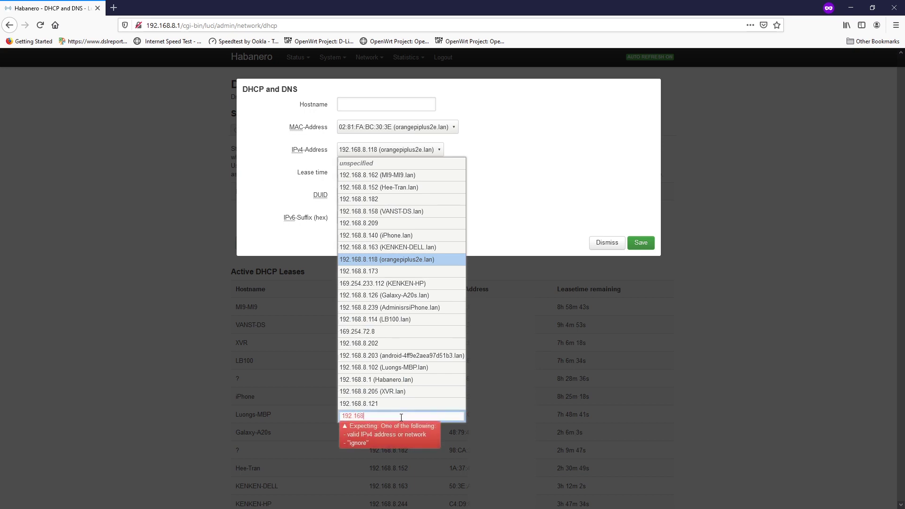
{"action": "type", "text": ".8.123"}
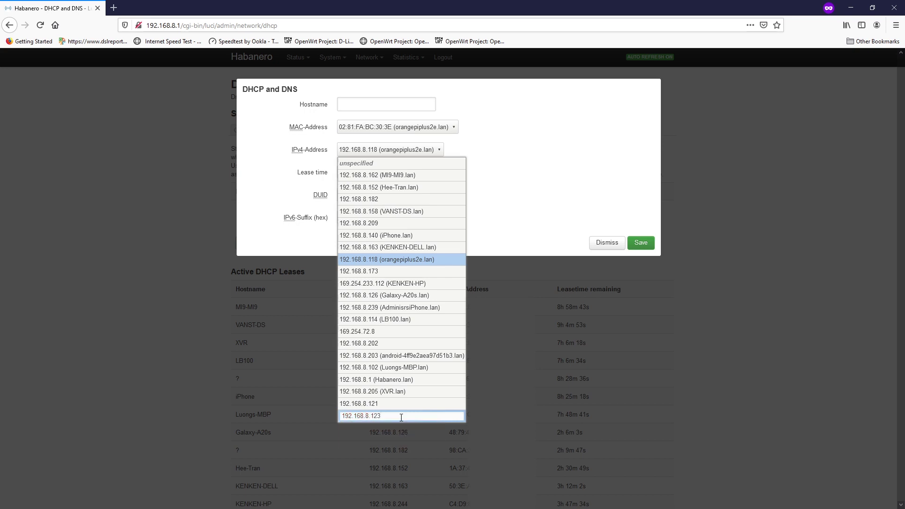
{"action": "key", "text": "Return"}
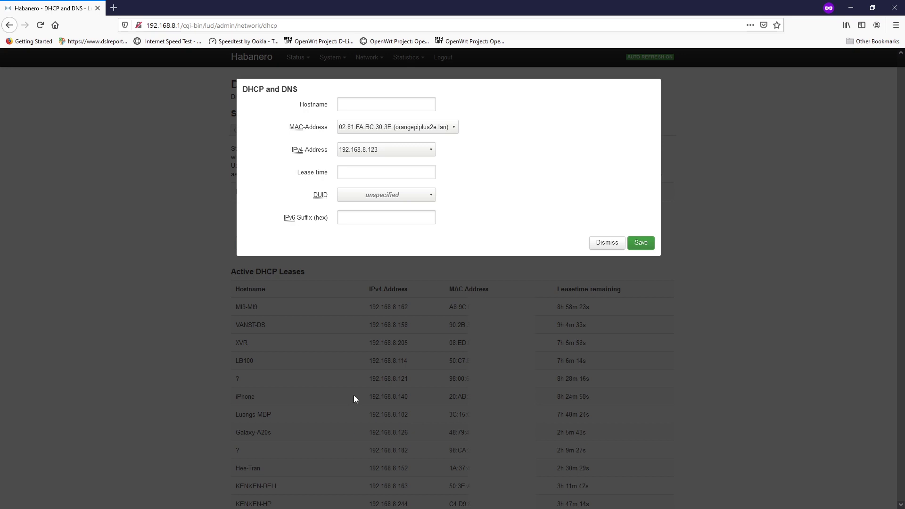
Set the lease's IPv4 address to 192.168.8.118 (orangepiplus2e.lan) and its lease time to 0, and save and apply it.
{"action": "left_click", "coordinate": [398, 148]}
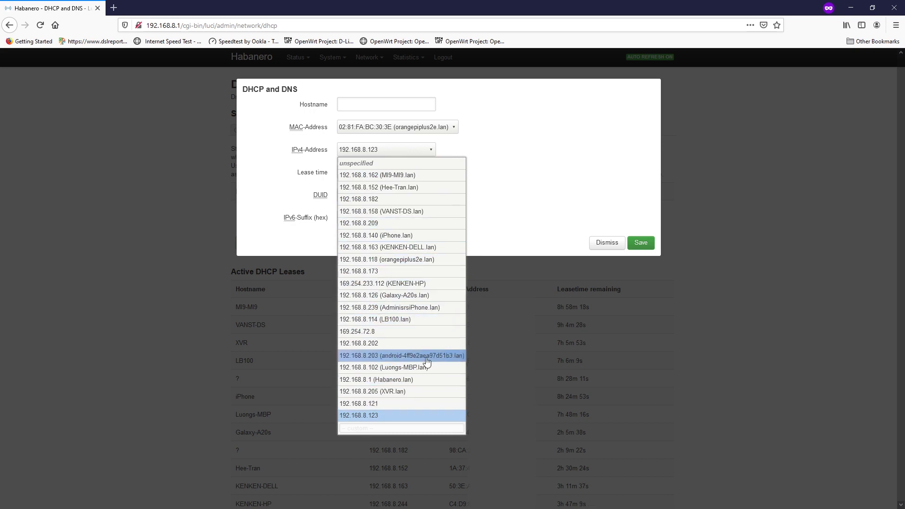
{"action": "left_click", "coordinate": [417, 260]}
{"action": "left_click", "coordinate": [379, 173]}
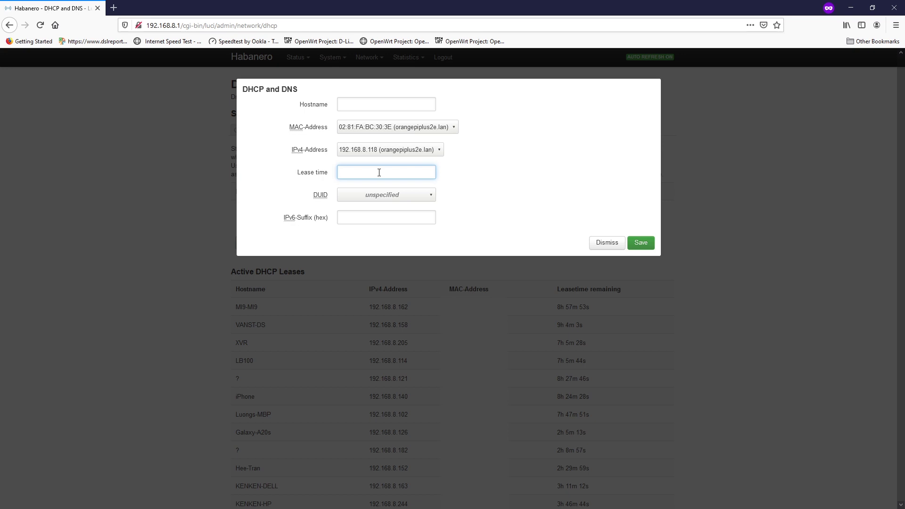
{"action": "type", "text": "0"}
{"action": "left_click", "coordinate": [641, 244]}
{"action": "left_click", "coordinate": [573, 429]}
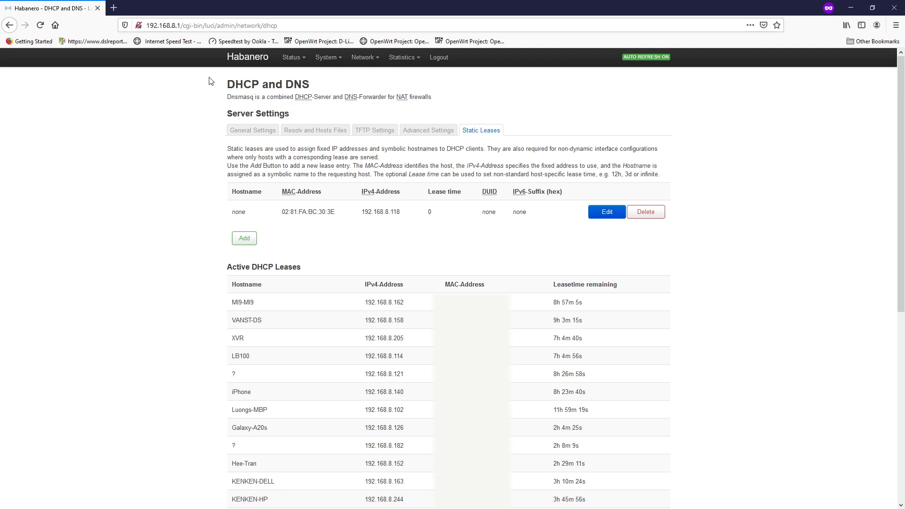
Open canyouseeme.org in a new browser tab.
{"action": "left_click", "coordinate": [114, 7]}
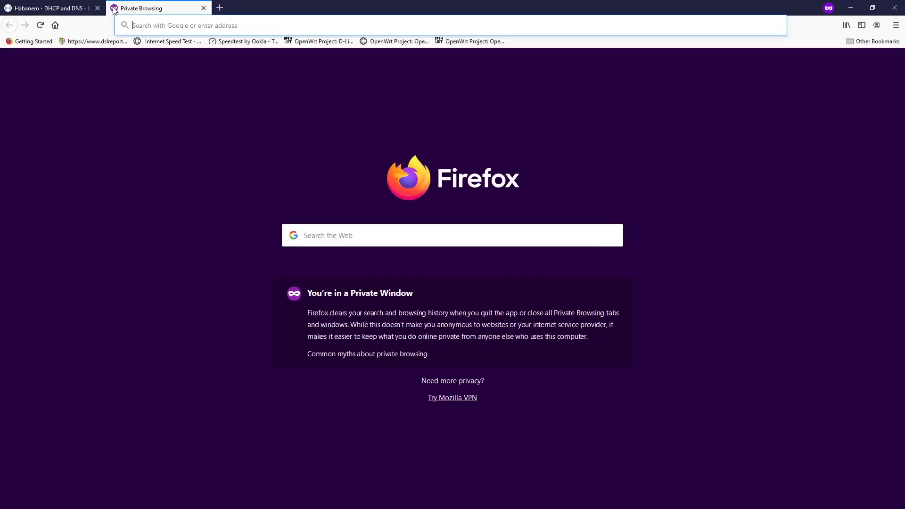
{"action": "type", "text": "canyouseeme"}
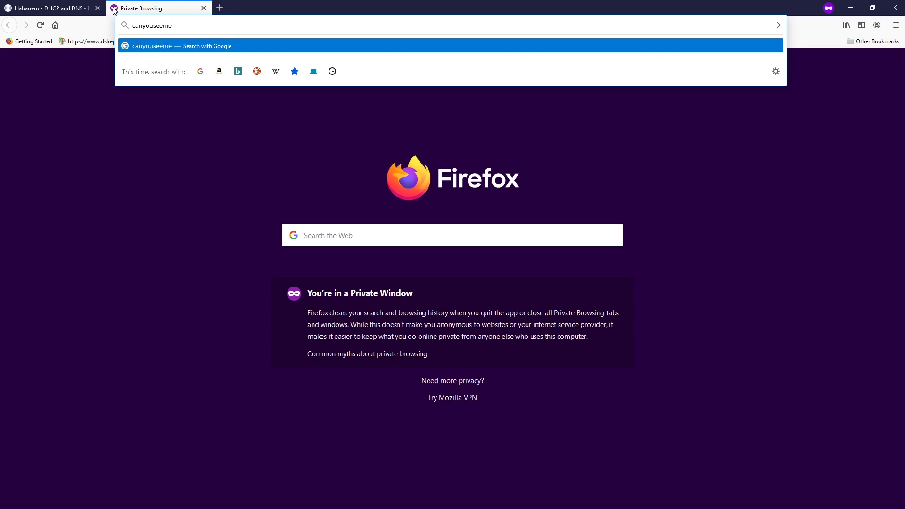
{"action": "type", "text": ".org"}
{"action": "key", "text": "Return"}
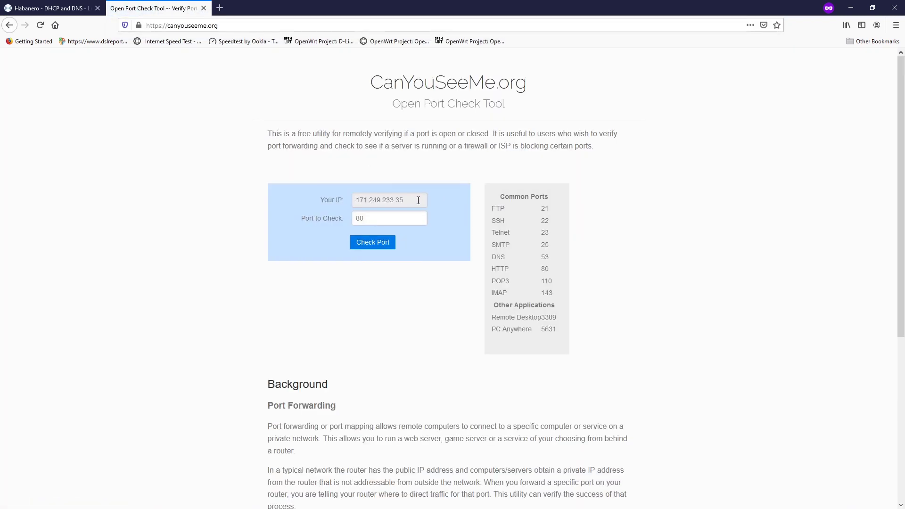
Highlight the public IP address and check whether port 80 is open from the Internet.
{"action": "left_click_drag", "start_coordinate": [417, 201], "coordinate": [359, 200]}
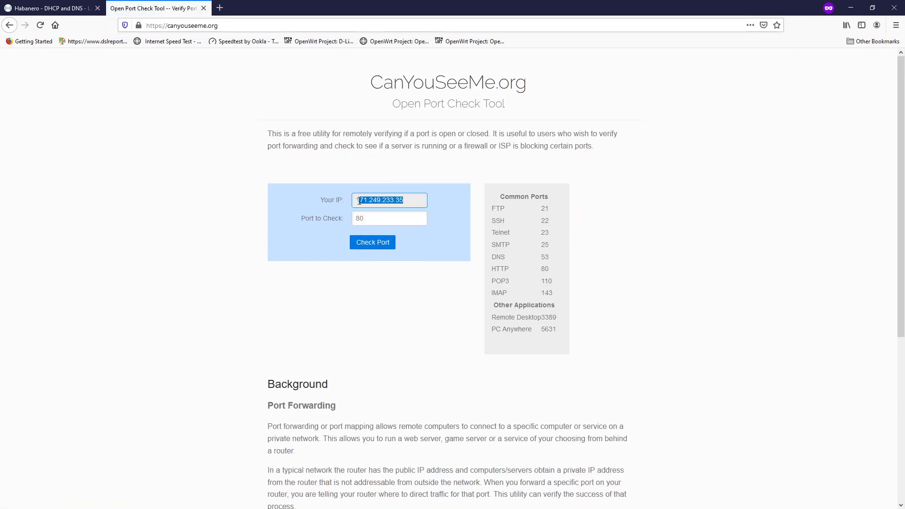
{"action": "left_click", "coordinate": [410, 201]}
{"action": "left_click_drag", "start_coordinate": [416, 201], "coordinate": [355, 200]}
{"action": "left_click", "coordinate": [408, 201]}
{"action": "double_click", "coordinate": [417, 218]}
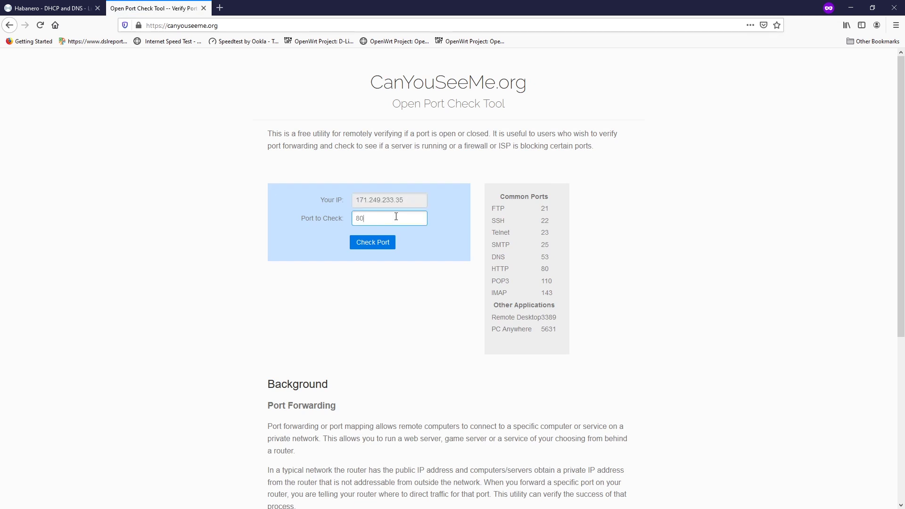
{"action": "left_click", "coordinate": [373, 243]}
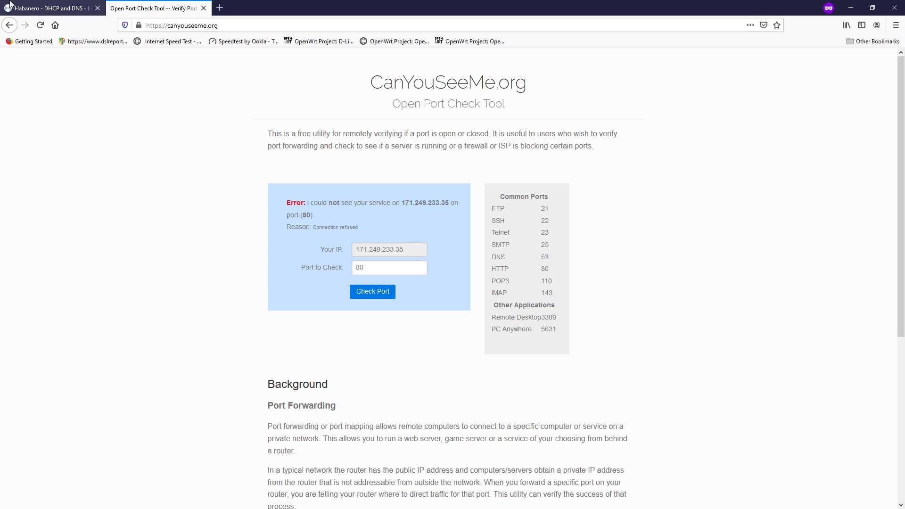
Return to the router's admin page and open the firewall's port forwards.
{"action": "left_click", "coordinate": [49, 4]}
{"action": "mouse_move", "coordinate": [362, 66]}
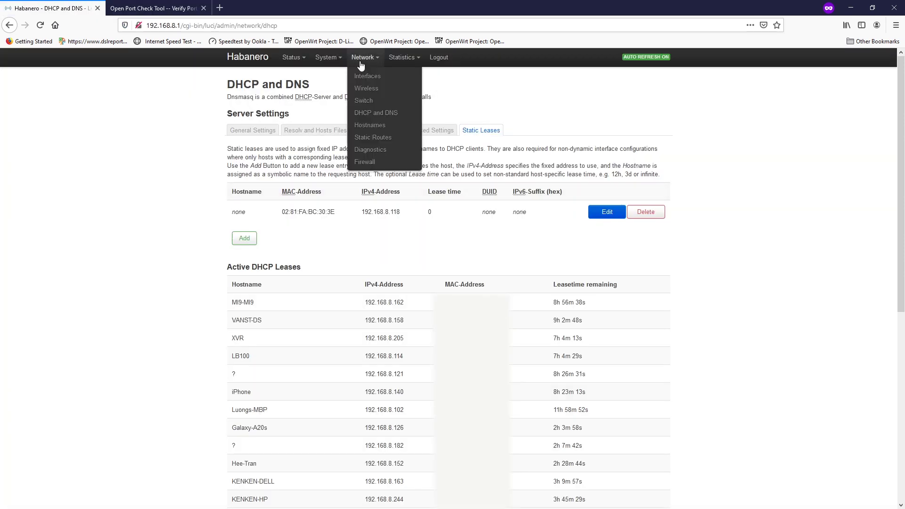
{"action": "left_click", "coordinate": [377, 162]}
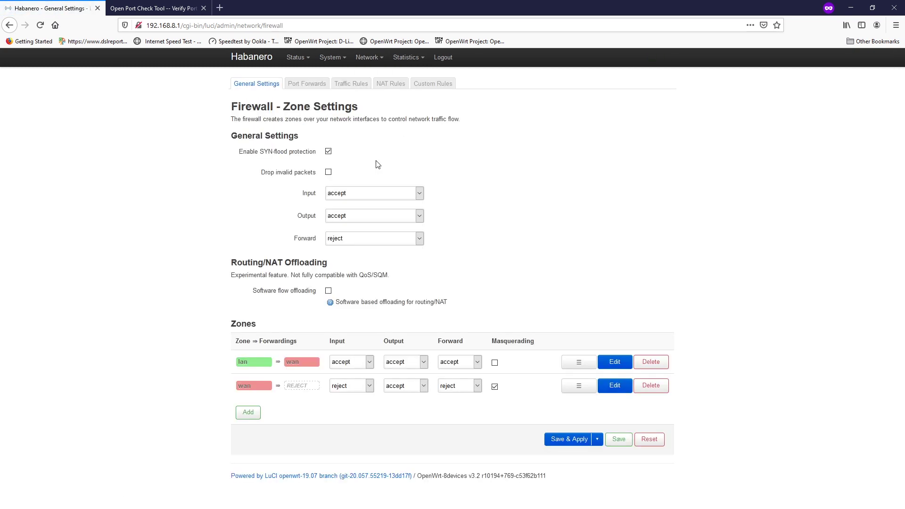
{"action": "left_click", "coordinate": [305, 86]}
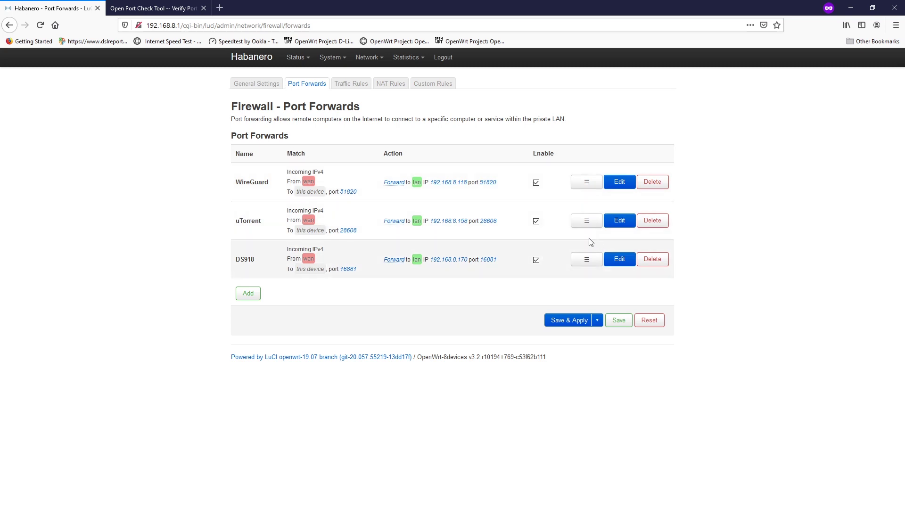
Add a port forward named HTTP and restrict its protocol to TCP by deselecting UDP.
{"action": "left_click", "coordinate": [248, 293]}
{"action": "left_click", "coordinate": [369, 127]}
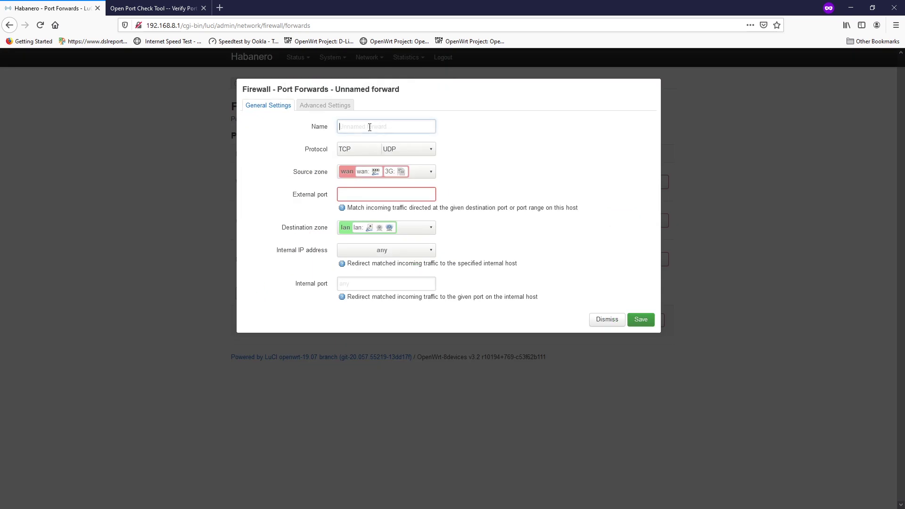
{"action": "type", "text": "HTTP"}
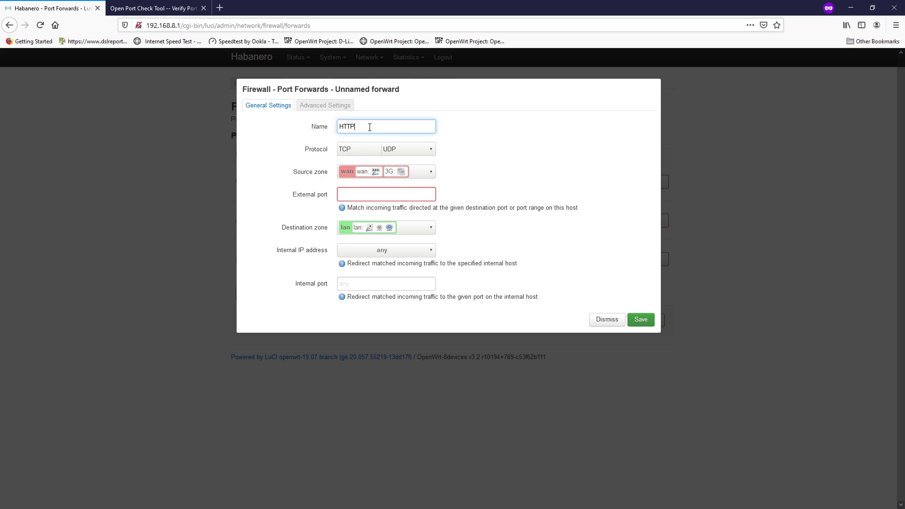
{"action": "left_click", "coordinate": [406, 149]}
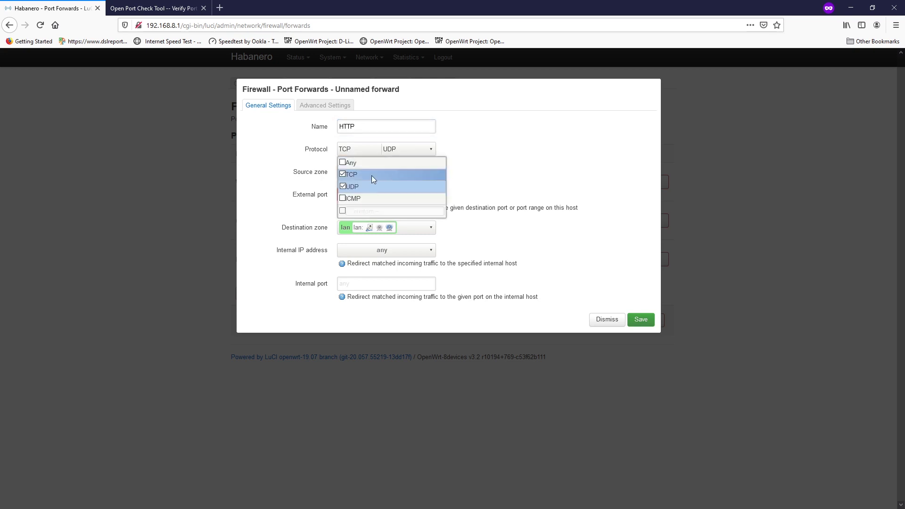
{"action": "left_click", "coordinate": [348, 188]}
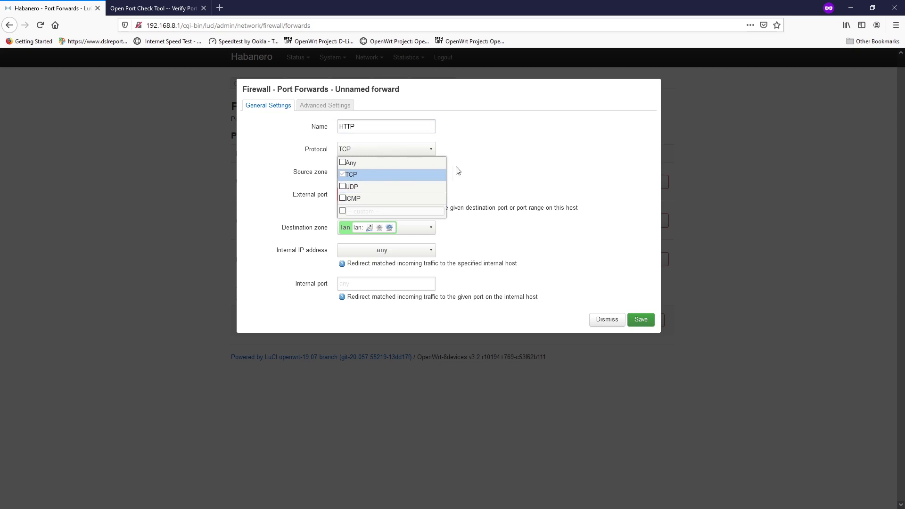
{"action": "left_click", "coordinate": [480, 159]}
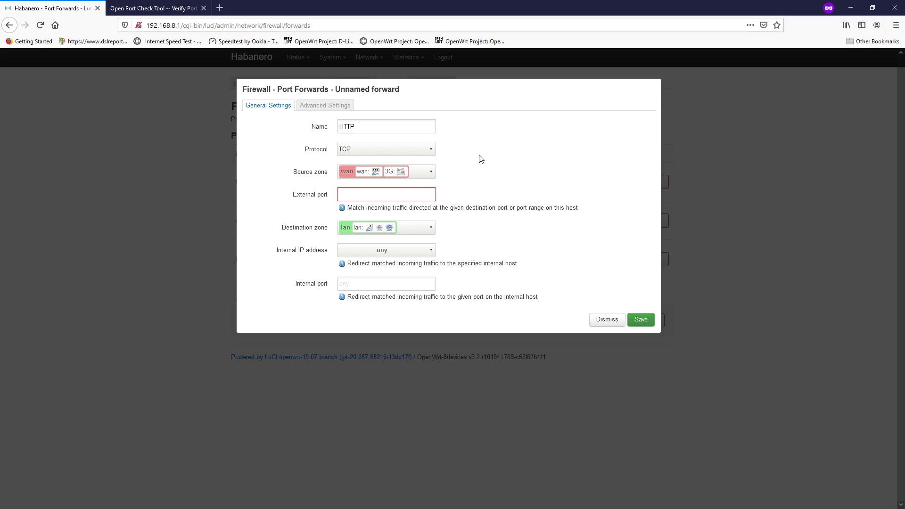
Set the HTTP forward's source zone to wan and its external port to 80.
{"action": "left_click", "coordinate": [416, 174]}
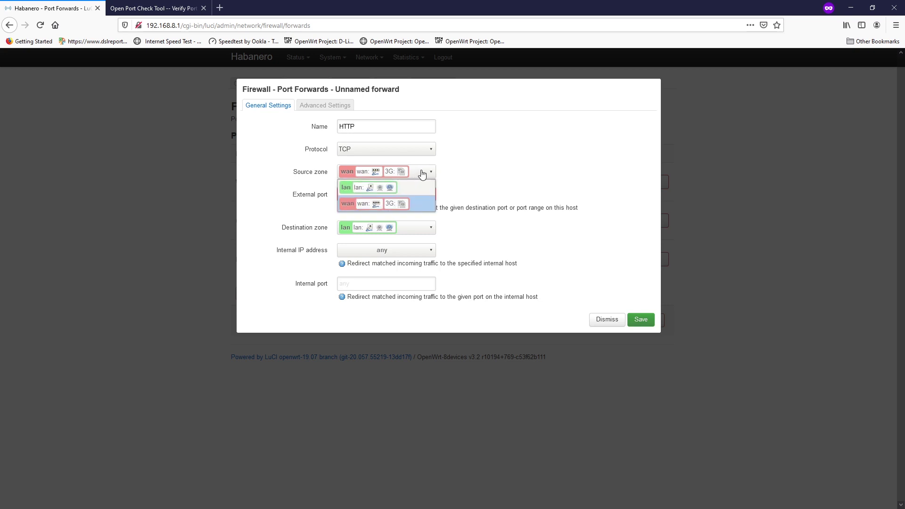
{"action": "left_click", "coordinate": [400, 205]}
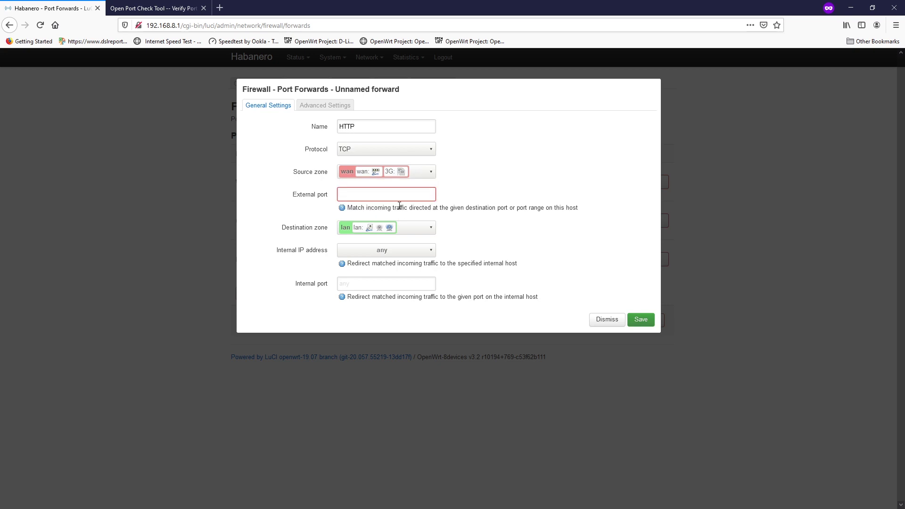
{"action": "left_click", "coordinate": [413, 197]}
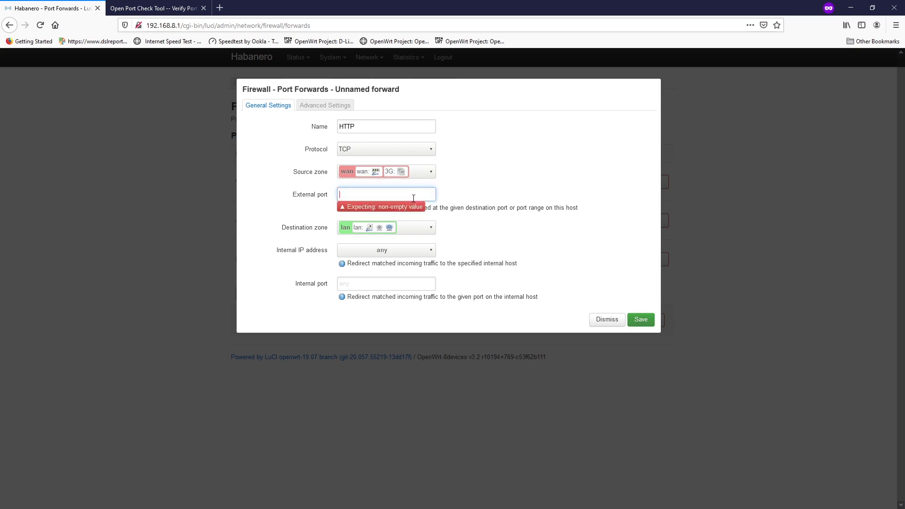
{"action": "type", "text": "80"}
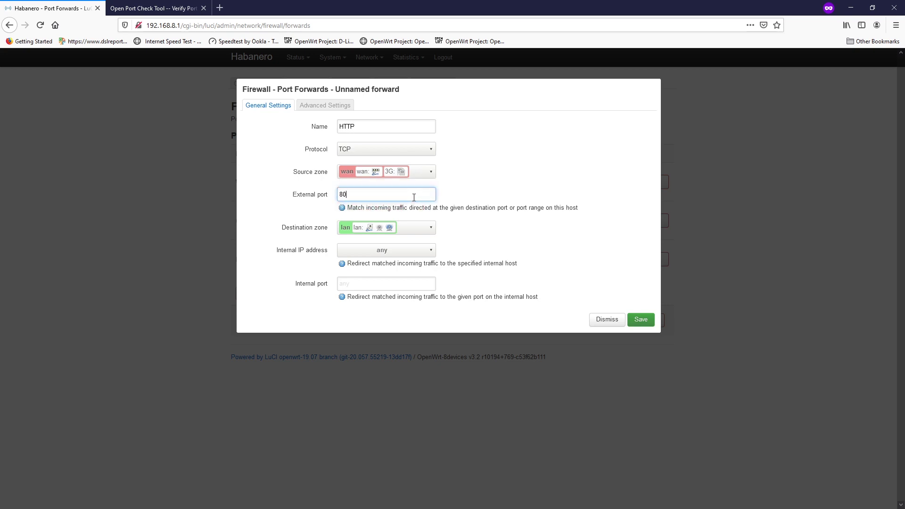
Set the HTTP forward's destination zone to lan and open the choices for its internal IP address.
{"action": "left_click", "coordinate": [428, 233]}
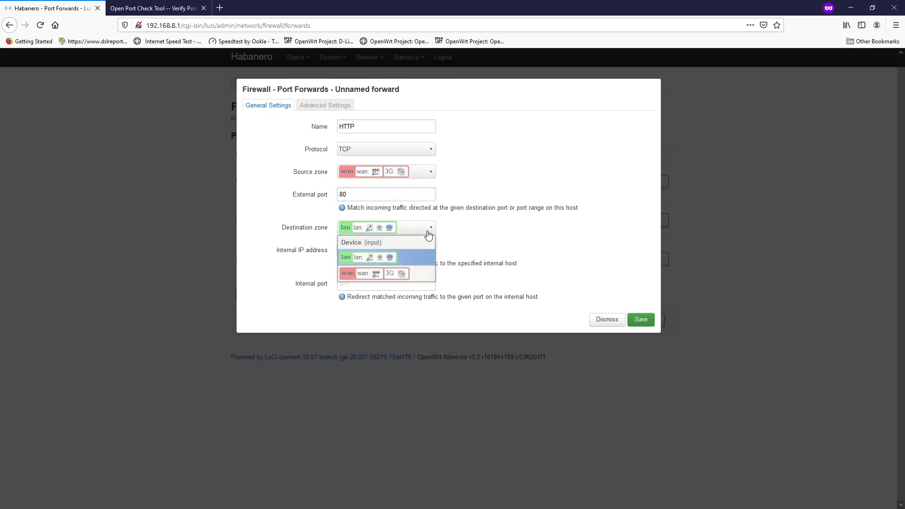
{"action": "left_click", "coordinate": [397, 258]}
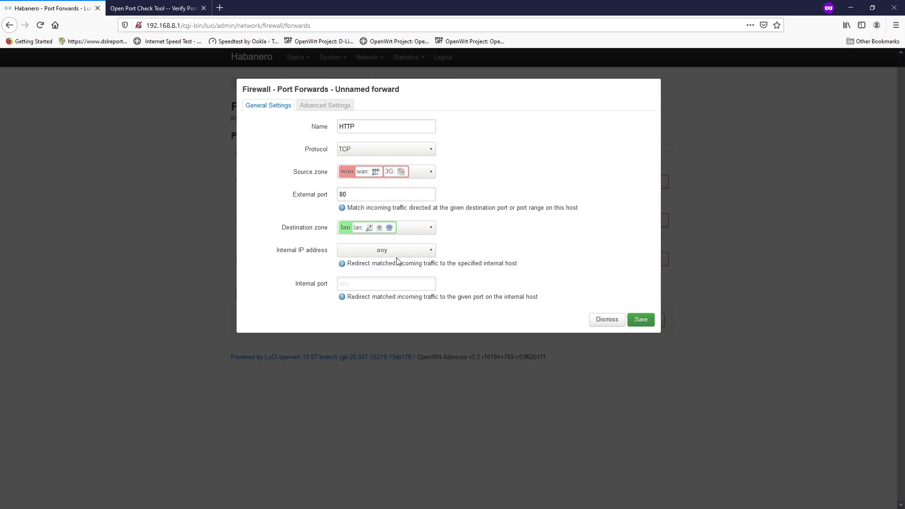
{"action": "left_click", "coordinate": [415, 233]}
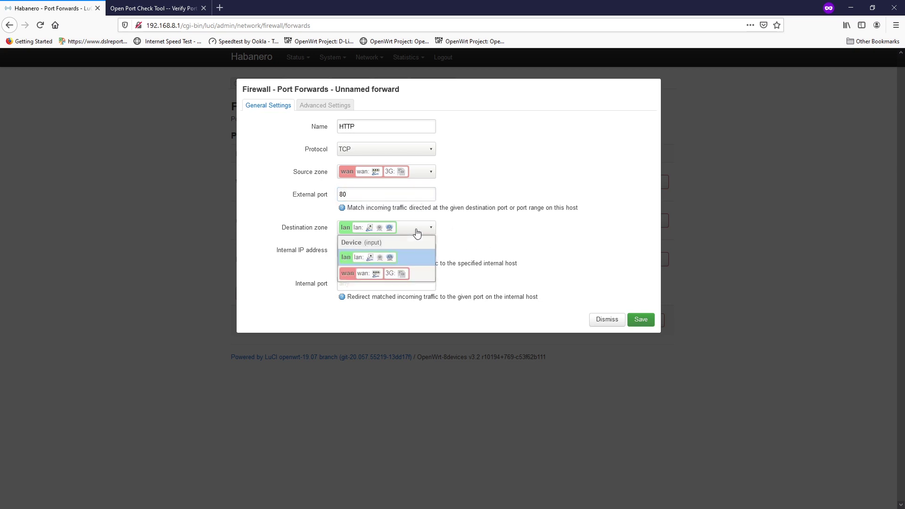
{"action": "left_click", "coordinate": [402, 261]}
{"action": "left_click", "coordinate": [387, 252]}
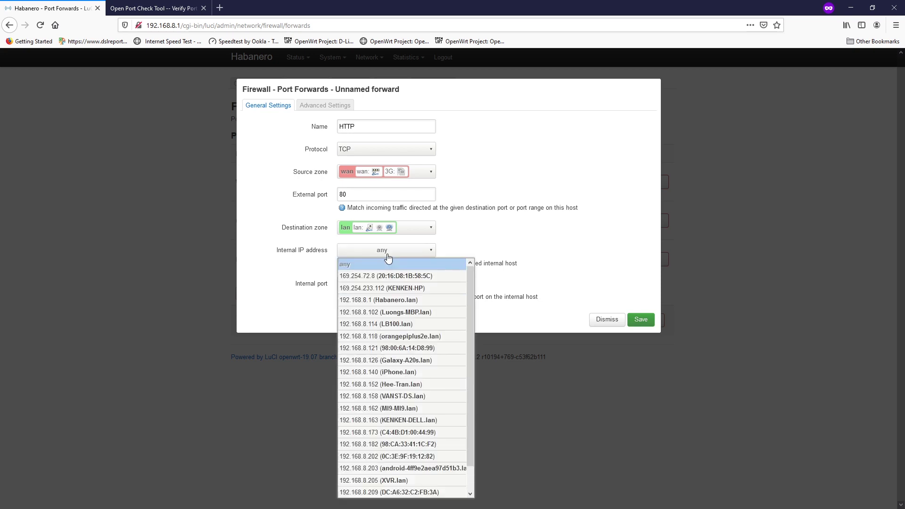
{"action": "type", "text": "192.168.8.118"}
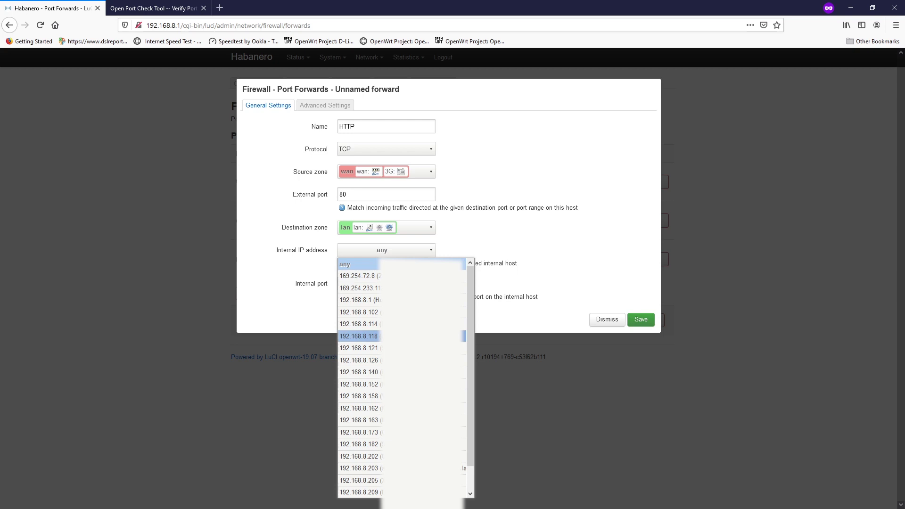
{"action": "key", "text": "Down"}
{"action": "key", "text": "Down"}
{"action": "key", "text": "Down"}
{"action": "key", "text": "Down"}
{"action": "key", "text": "Down"}
{"action": "key", "text": "Down"}
{"action": "key", "text": "Down"}
{"action": "key", "text": "Down"}
{"action": "key", "text": "Down"}
{"action": "key", "text": "Down"}
{"action": "key", "text": "Down"}
{"action": "key", "text": "Down"}
{"action": "key", "text": "Down"}
{"action": "key", "text": "Down"}
{"action": "key", "text": "Down"}
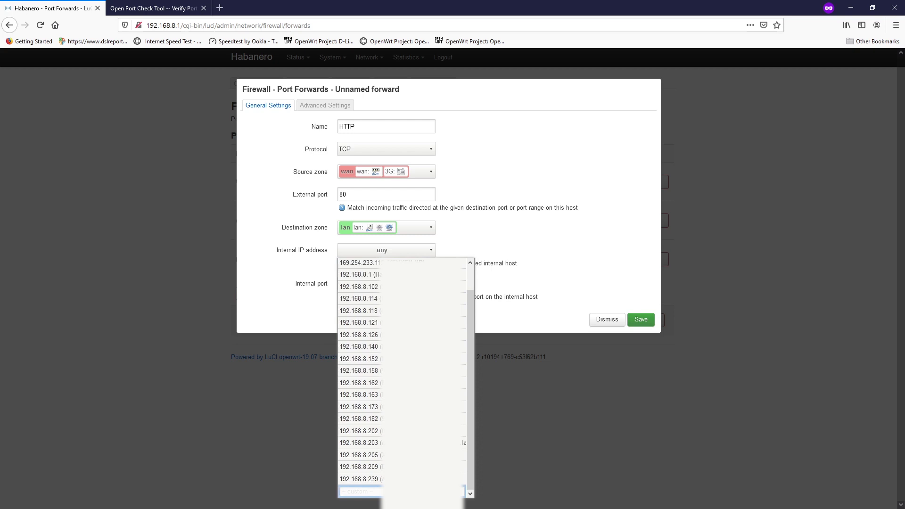
{"action": "type", "text": "192.168"}
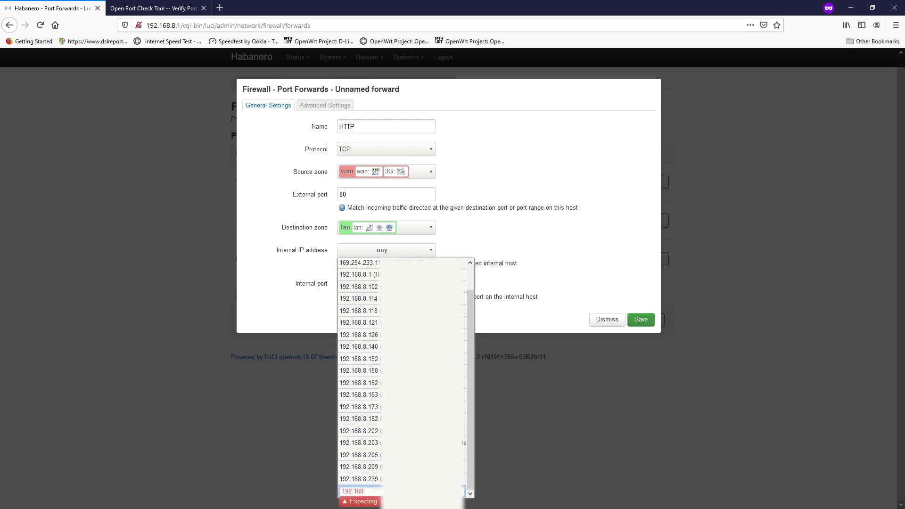
{"action": "key", "text": "ctrl+a"}
{"action": "key", "text": "BackSpace"}
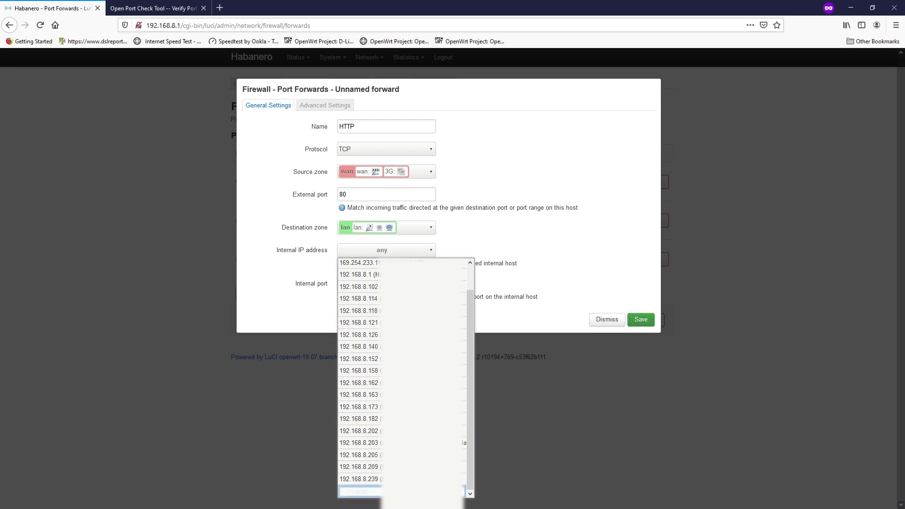
Choose internal IP address 192.168.8.118 (orangepiplus2e.lan), set the internal port to 80, and save the HTTP forward.
{"action": "left_click", "coordinate": [378, 312]}
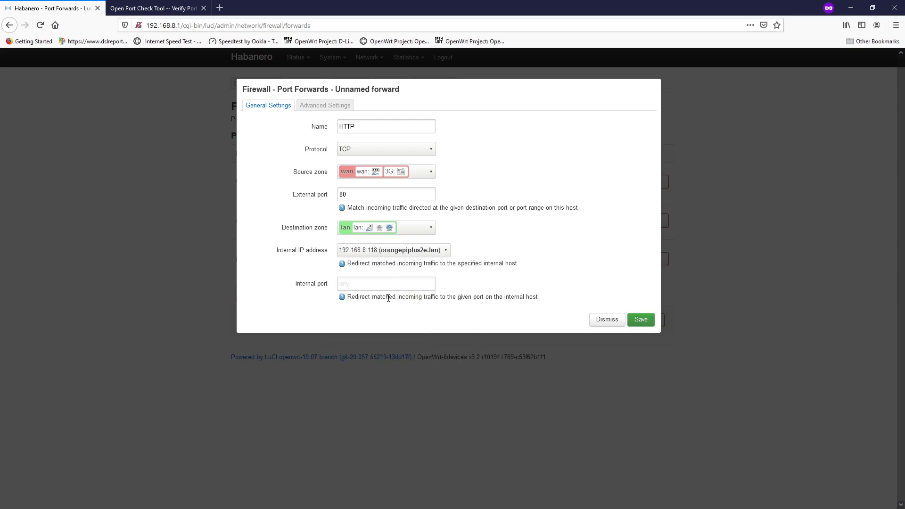
{"action": "left_click", "coordinate": [384, 289]}
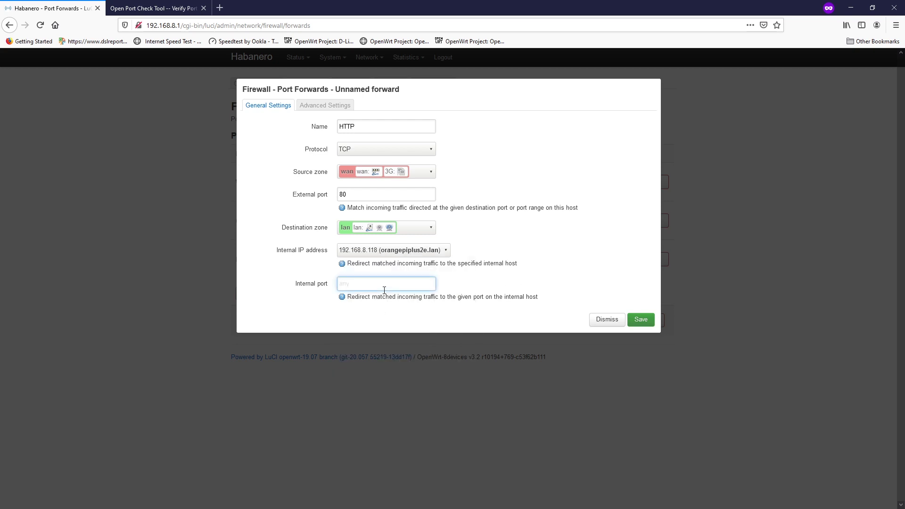
{"action": "type", "text": "80"}
{"action": "left_click", "coordinate": [640, 320]}
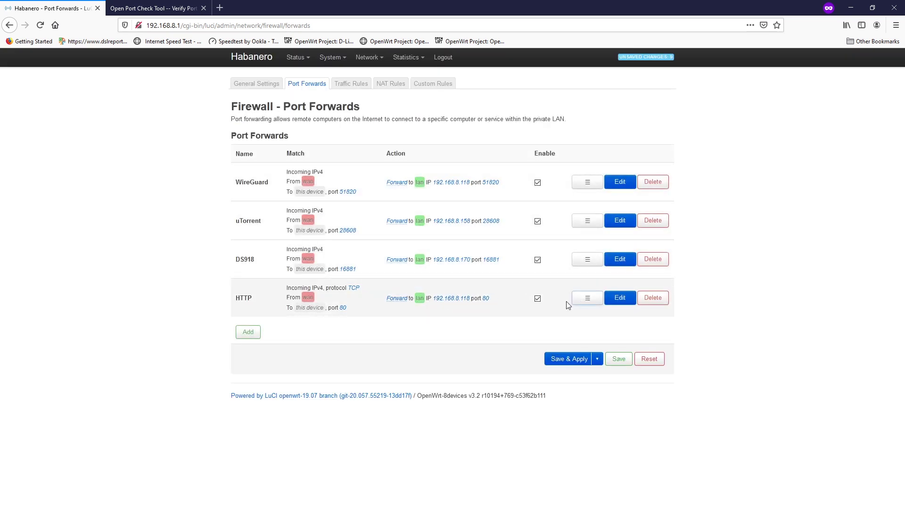
Review the HTTP forward's advanced settings, save the rule, and apply the port forwarding changes.
{"action": "left_click", "coordinate": [617, 301]}
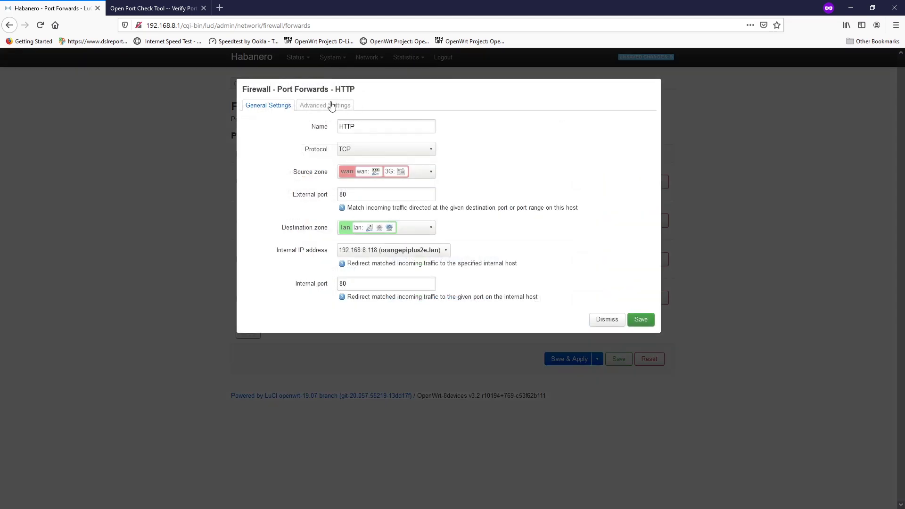
{"action": "left_click", "coordinate": [337, 105]}
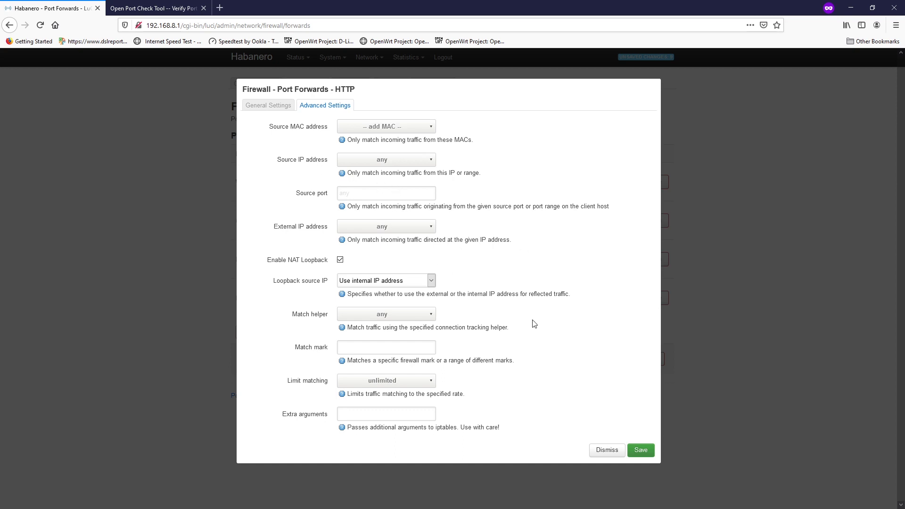
{"action": "left_click", "coordinate": [640, 452]}
{"action": "left_click", "coordinate": [570, 357]}
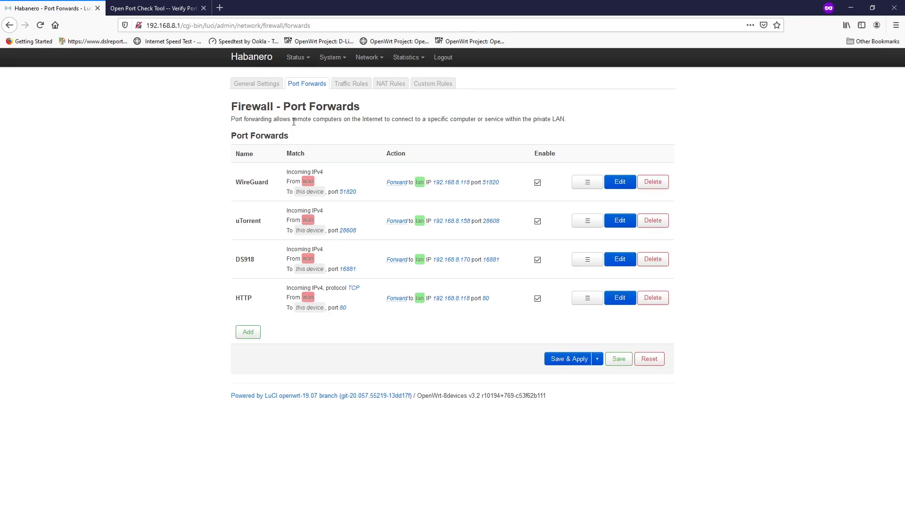
Recheck port 80 on the CanYouSeeMe.org page and copy the public IP address from the result.
{"action": "left_click", "coordinate": [175, 7]}
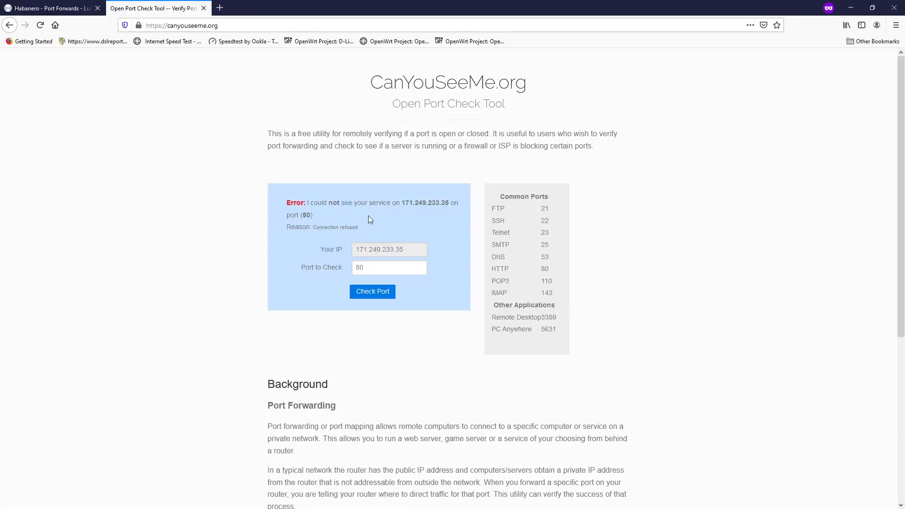
{"action": "left_click", "coordinate": [376, 293]}
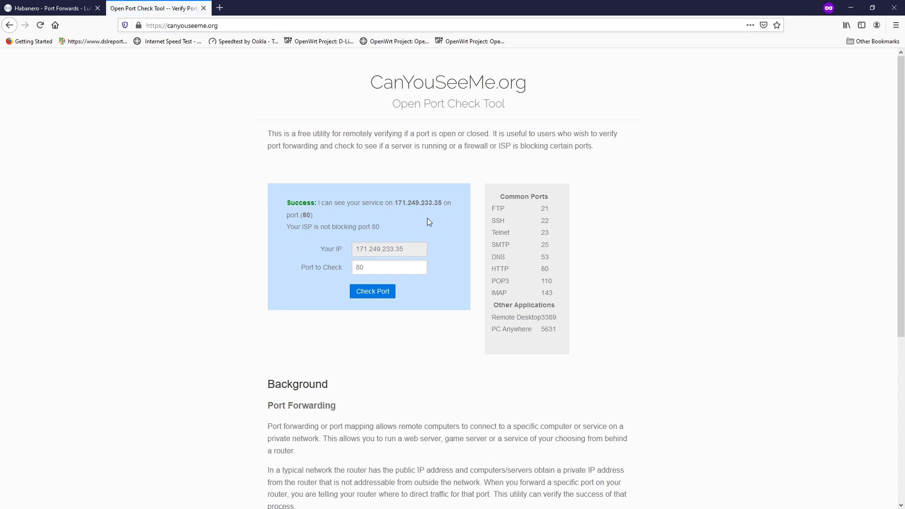
{"action": "left_click_drag", "start_coordinate": [443, 206], "coordinate": [395, 206]}
{"action": "key", "text": "ctrl+c"}
{"action": "left_click", "coordinate": [409, 222]}
Load the copied public IP address in a new browser tab to test the web server.
{"action": "key", "text": "ctrl+t"}
{"action": "key", "text": "ctrl+v"}
{"action": "key", "text": "Return"}
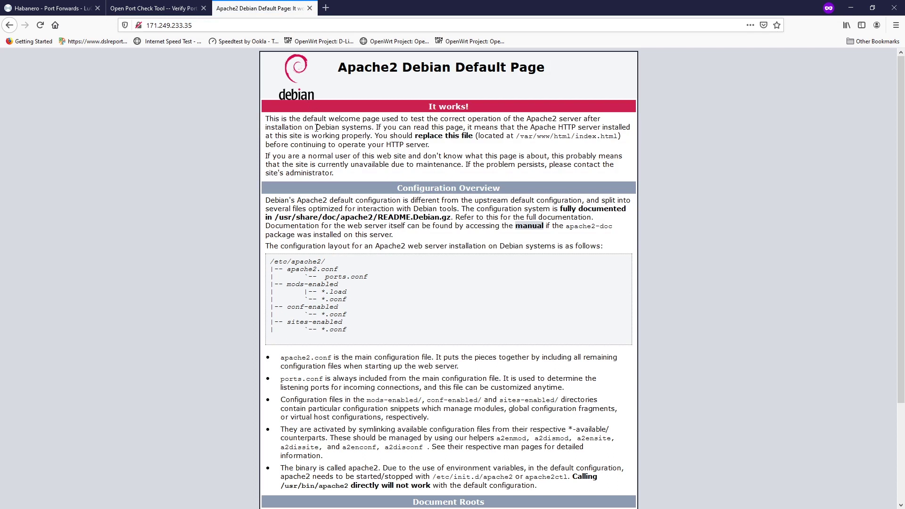
Examine the Apache2 Debian default page served at the public IP address.
{"action": "scroll", "coordinate": [349, 83], "scroll_direction": "down", "scroll_amount": 2}
{"action": "scroll", "coordinate": [356, 82], "scroll_direction": "up", "scroll_amount": 2}
{"action": "left_click_drag", "start_coordinate": [337, 67], "coordinate": [509, 66]}
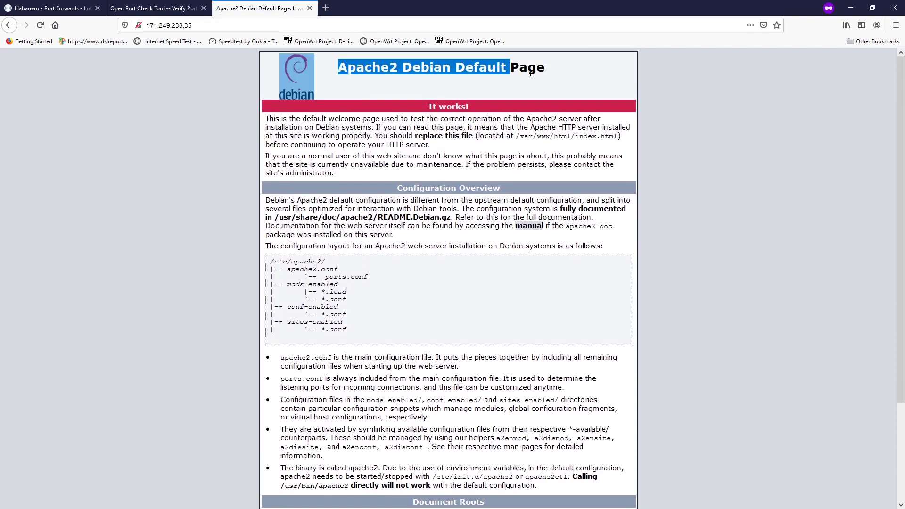
{"action": "left_click", "coordinate": [568, 78]}
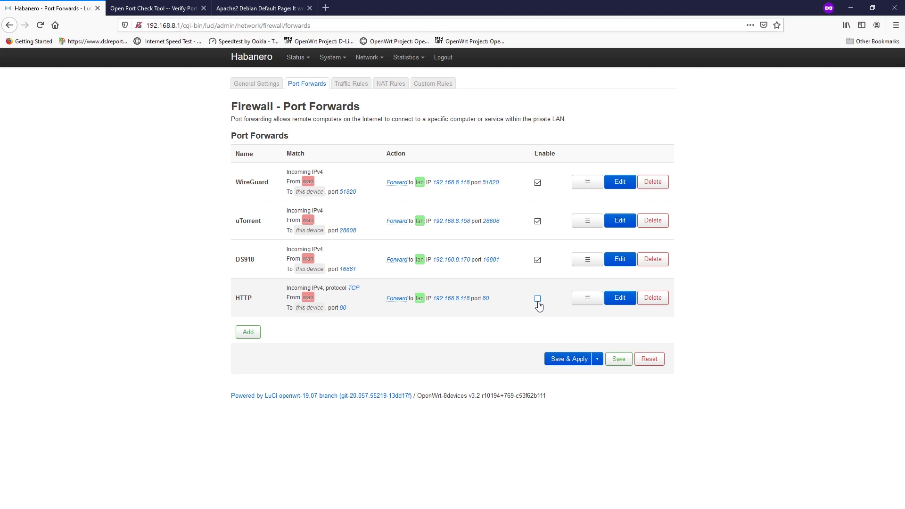
Recheck port 80 on the CanYouSeeMe.org page and load the public IP address again to test the web server.
{"action": "left_click", "coordinate": [155, 8]}
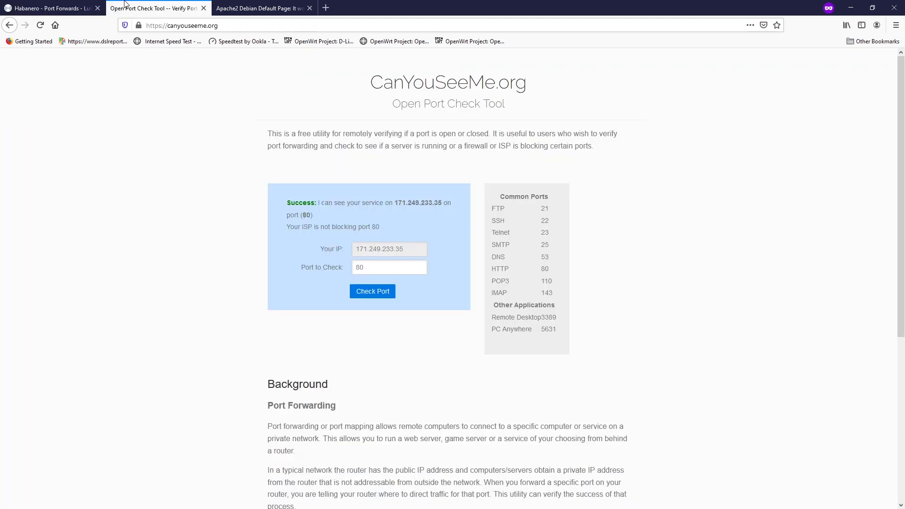
{"action": "left_click", "coordinate": [365, 296]}
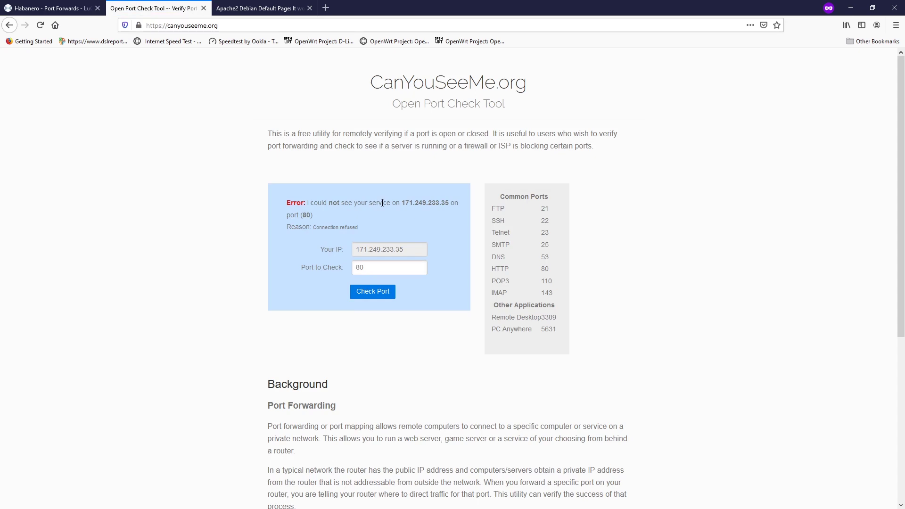
{"action": "left_click", "coordinate": [278, 10]}
{"action": "key", "text": "ctrl+l"}
{"action": "key", "text": "BackSpace"}
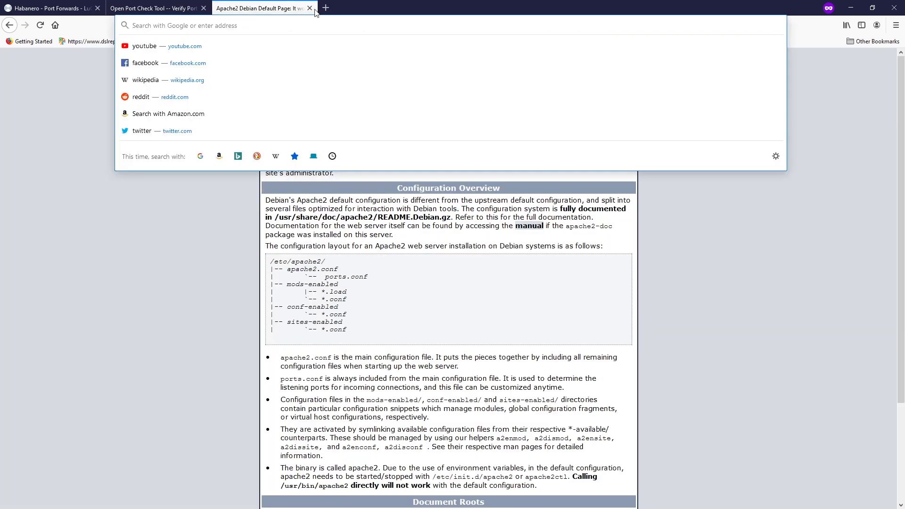
{"action": "key", "text": "ctrl+v"}
{"action": "left_click", "coordinate": [325, 8]}
{"action": "key", "text": "ctrl+v"}
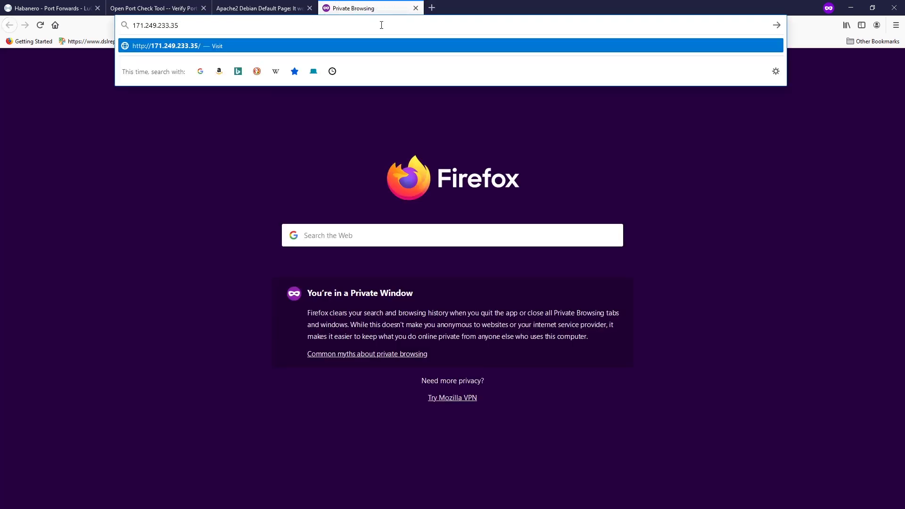
{"action": "key", "text": "Return"}
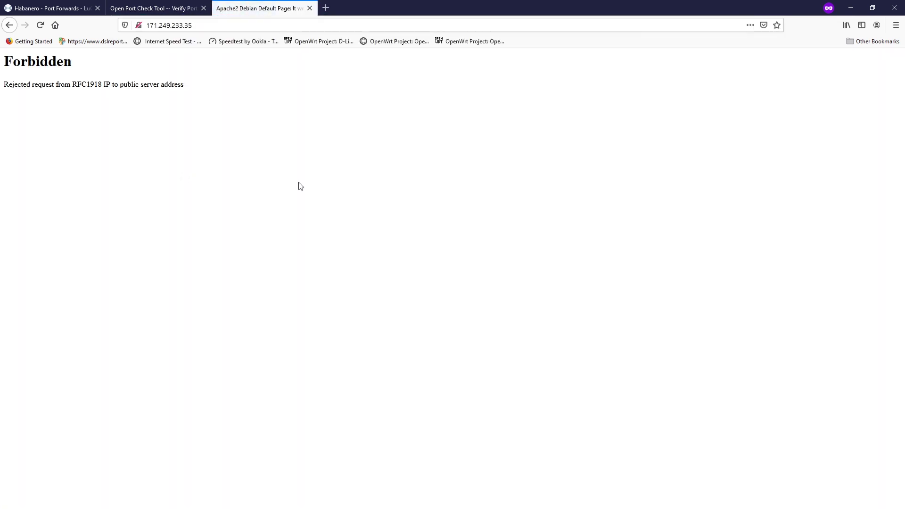
Open the firewall's traffic rules, review the existing entries, and consult the firewall zone diagram in Cisco Packet Tracer.
{"action": "key", "text": "ctrl+Tab"}
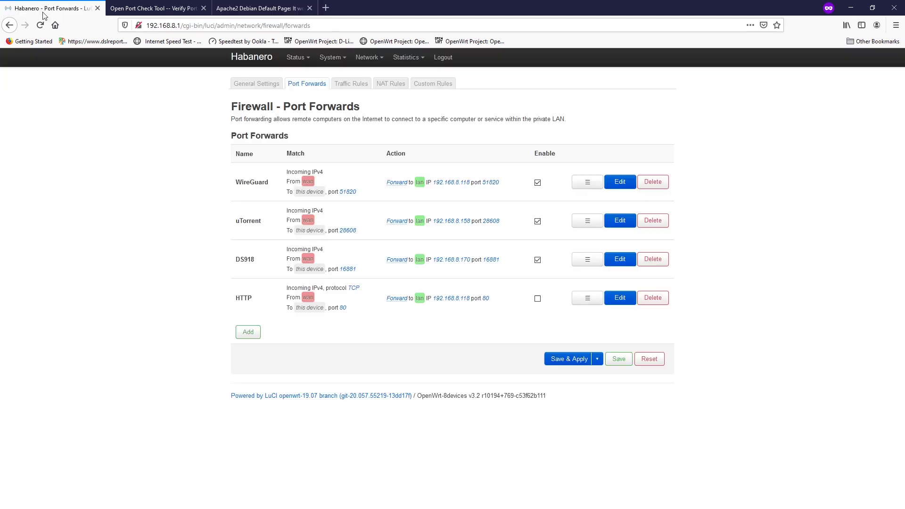
{"action": "left_click", "coordinate": [349, 85]}
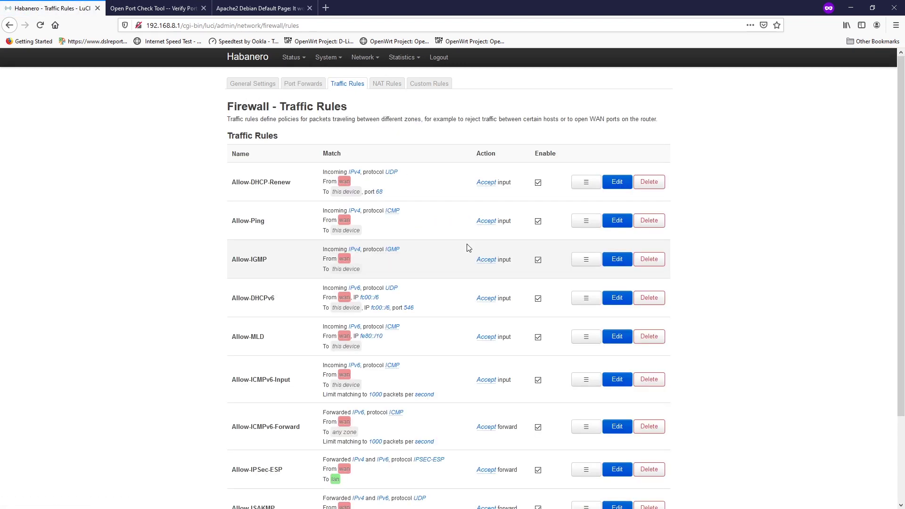
{"action": "scroll", "coordinate": [468, 248], "scroll_direction": "down", "scroll_amount": 2}
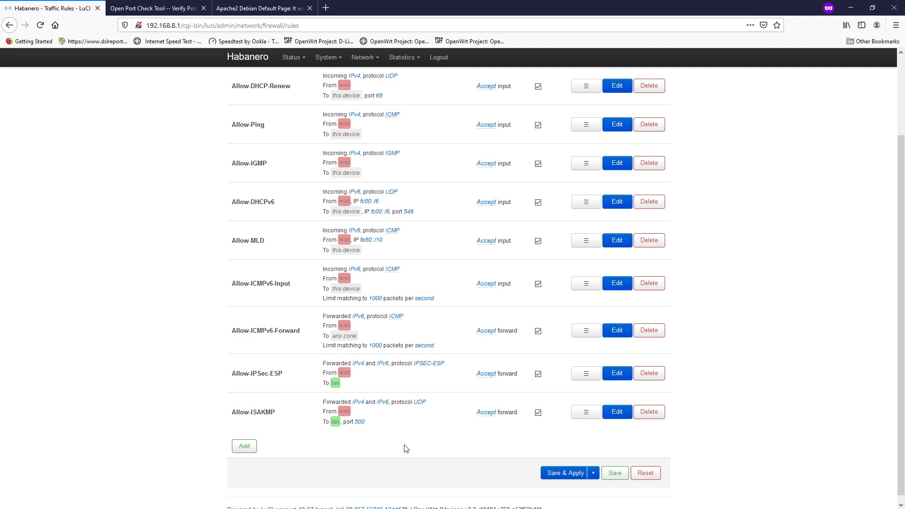
{"action": "key", "text": "alt+Tab"}
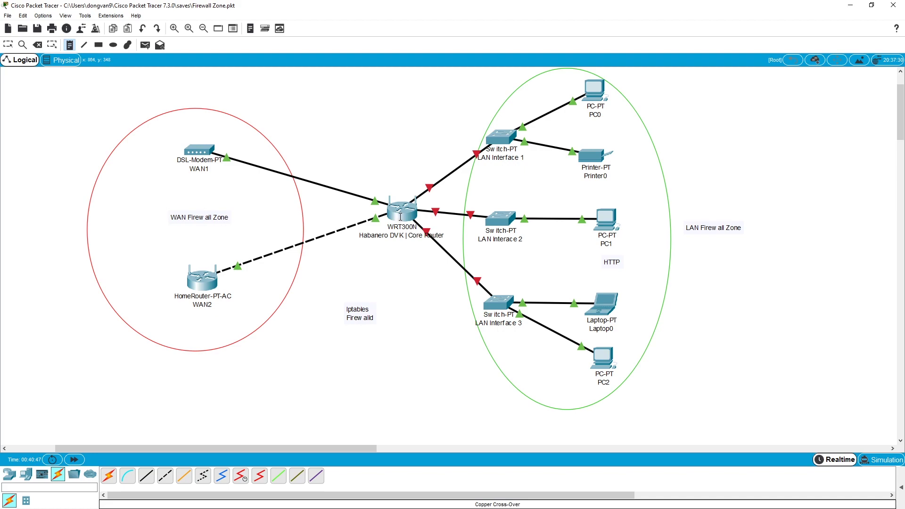
{"action": "left_click", "coordinate": [847, 5]}
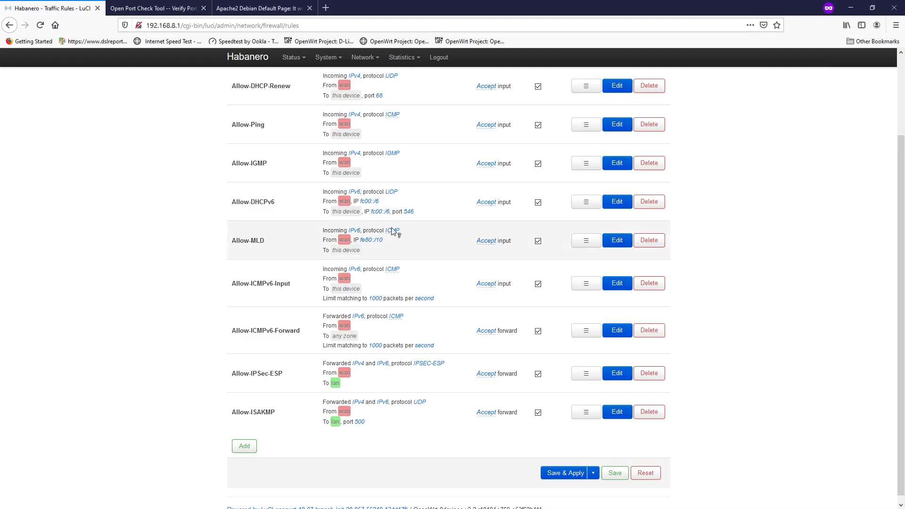
Add a new firewall traffic rule and name it Enable-SSH.
{"action": "left_click", "coordinate": [252, 447]}
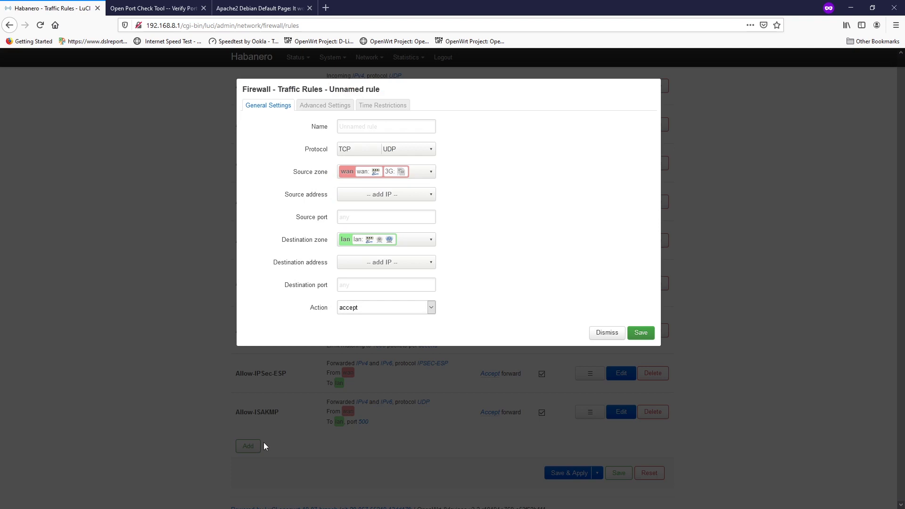
{"action": "left_click", "coordinate": [368, 130]}
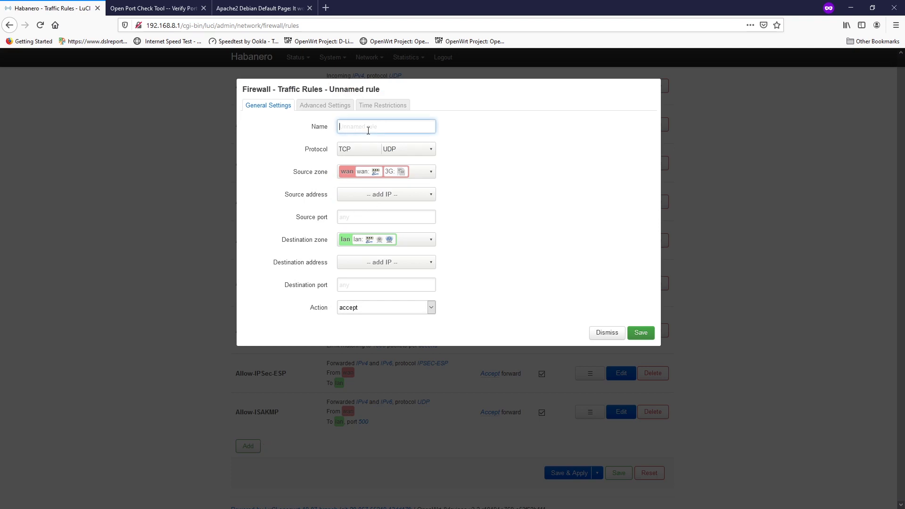
{"action": "type", "text": "Enable-SSH"}
{"action": "key", "text": "Tab"}
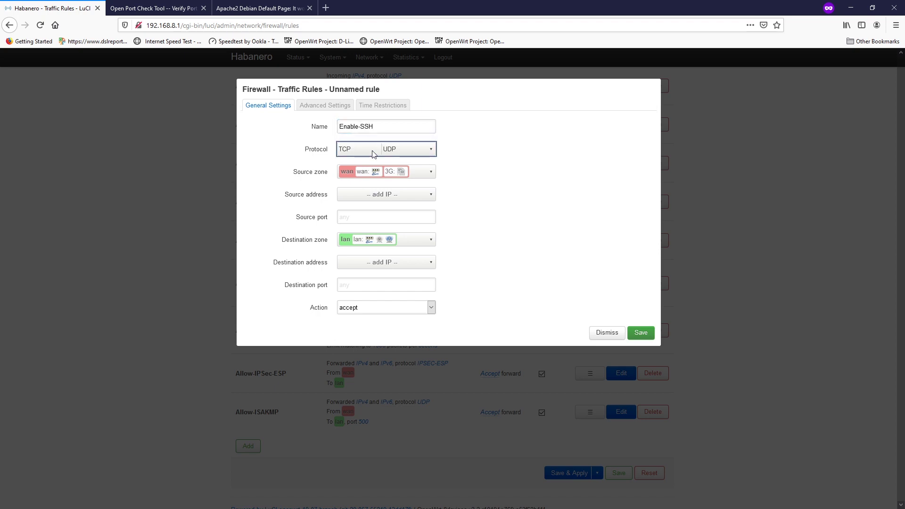
Search the web for "ssh protocol" in a new browser tab.
{"action": "left_click", "coordinate": [325, 8]}
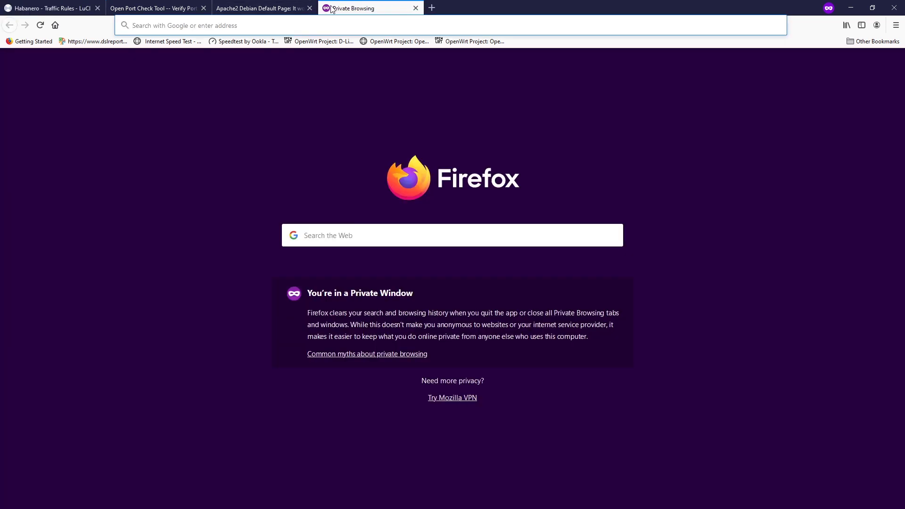
{"action": "type", "text": "ssh p"}
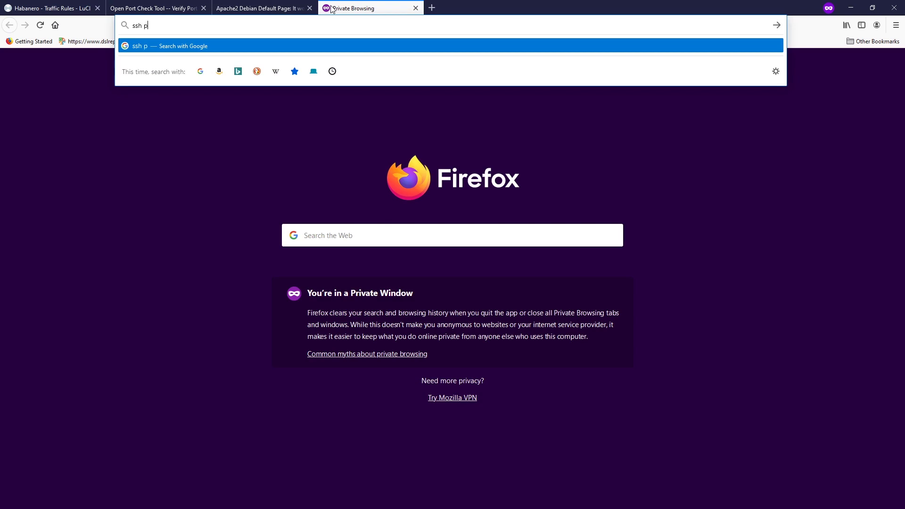
{"action": "type", "text": "rotocol"}
{"action": "key", "text": "Return"}
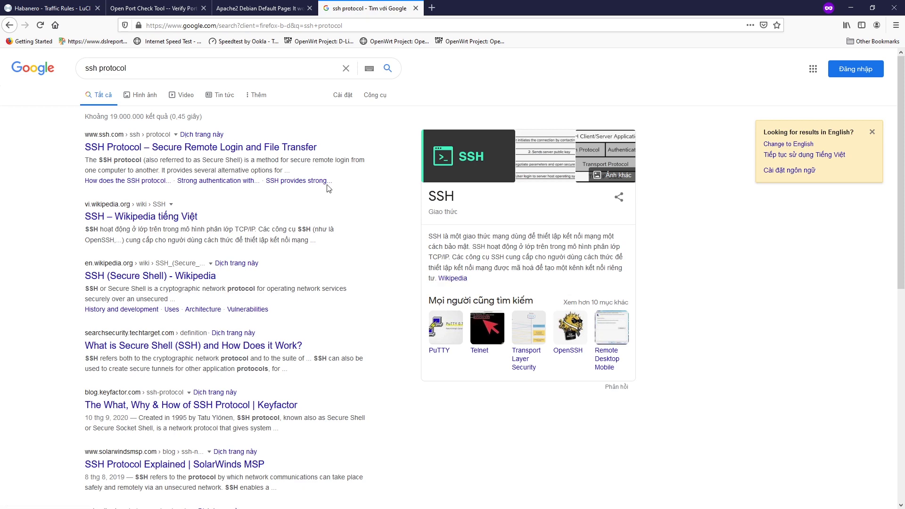
Return to the Enable-SSH rule and restrict its protocol to TCP by deselecting UDP.
{"action": "left_click", "coordinate": [97, 4]}
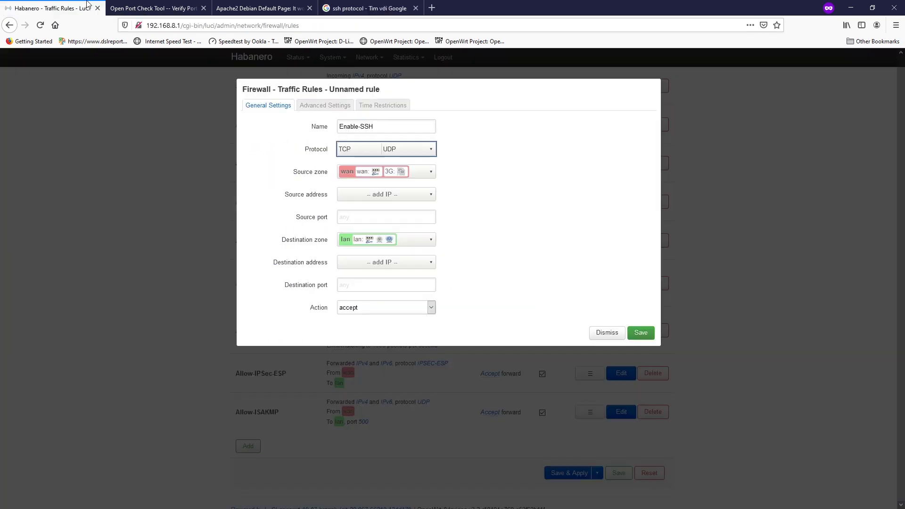
{"action": "left_click", "coordinate": [414, 149]}
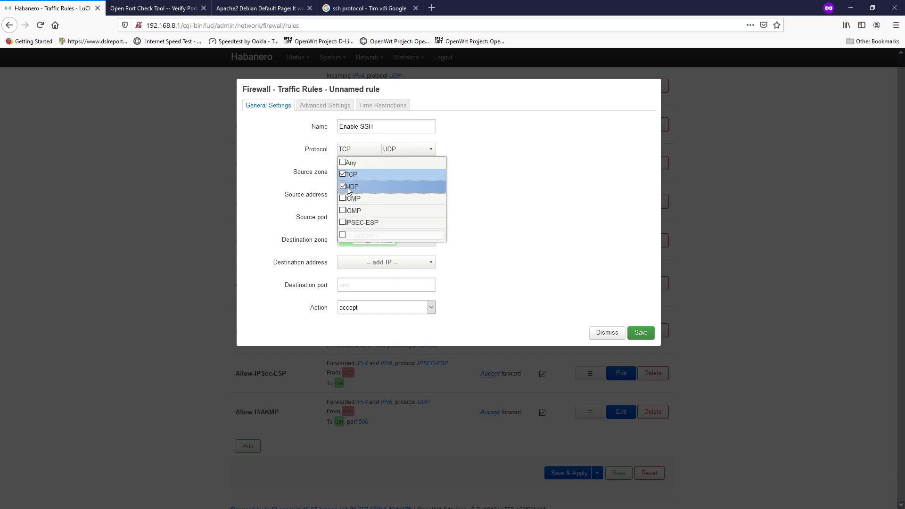
{"action": "left_click", "coordinate": [408, 192]}
{"action": "left_click", "coordinate": [532, 197]}
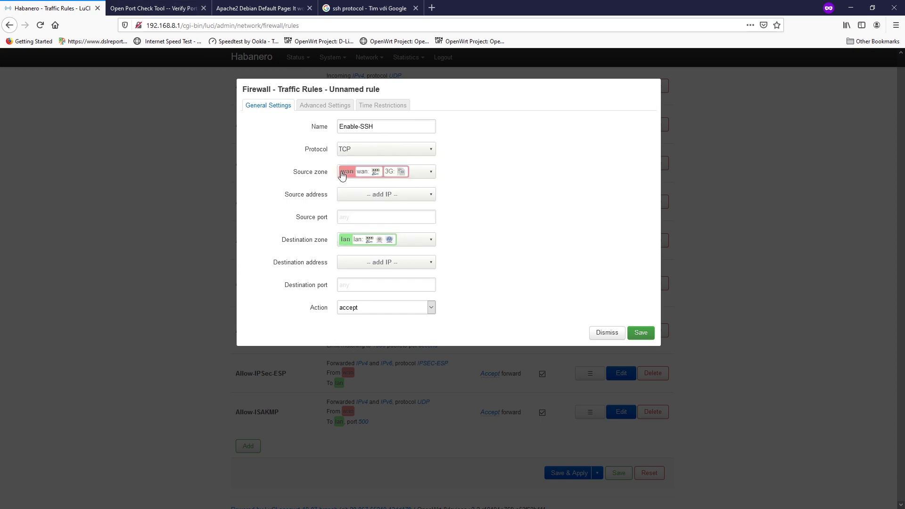
Review the source zone choices for the Enable-SSH rule and set its source port to 22.
{"action": "left_click", "coordinate": [421, 177]}
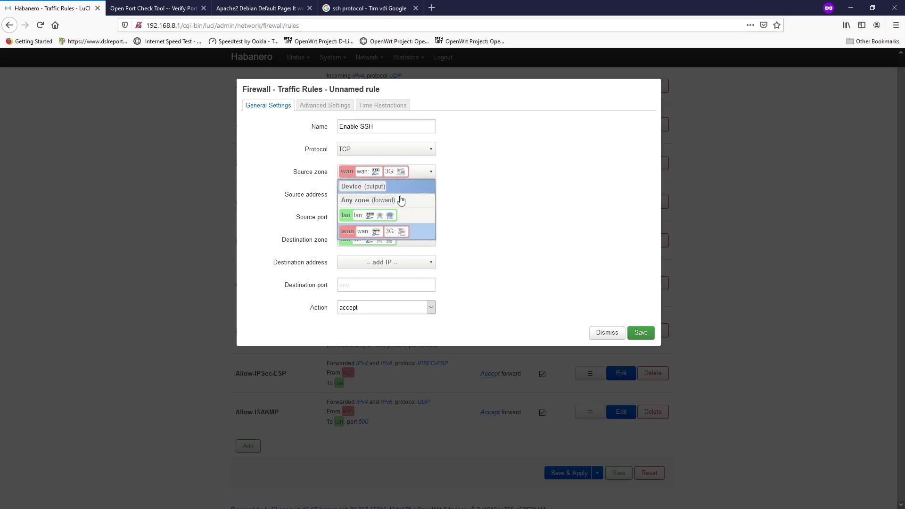
{"action": "left_click", "coordinate": [523, 215]}
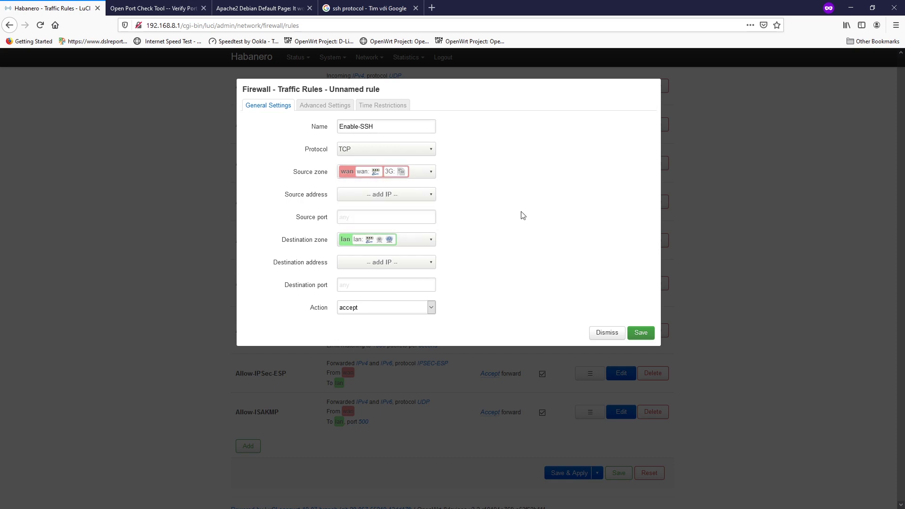
{"action": "left_click", "coordinate": [384, 199]}
{"action": "left_click", "coordinate": [384, 199]}
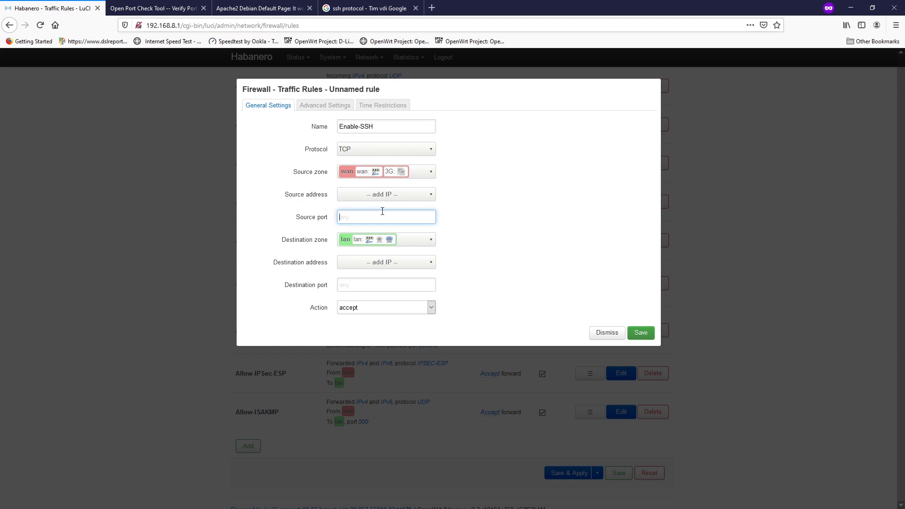
{"action": "type", "text": "22"}
Set the rule's destination zone to Device (input) and destination port to 22, and look through the available actions.
{"action": "left_click", "coordinate": [415, 240]}
{"action": "left_click", "coordinate": [461, 252]}
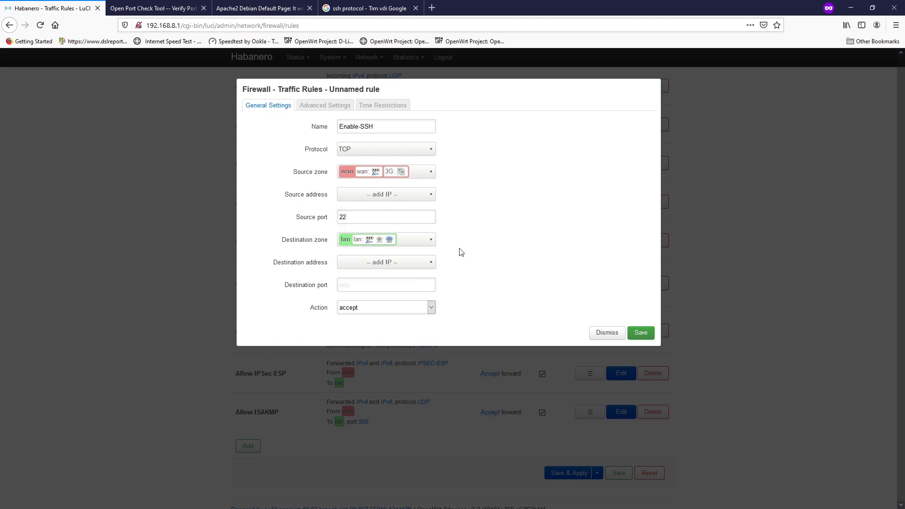
{"action": "left_click", "coordinate": [416, 242]}
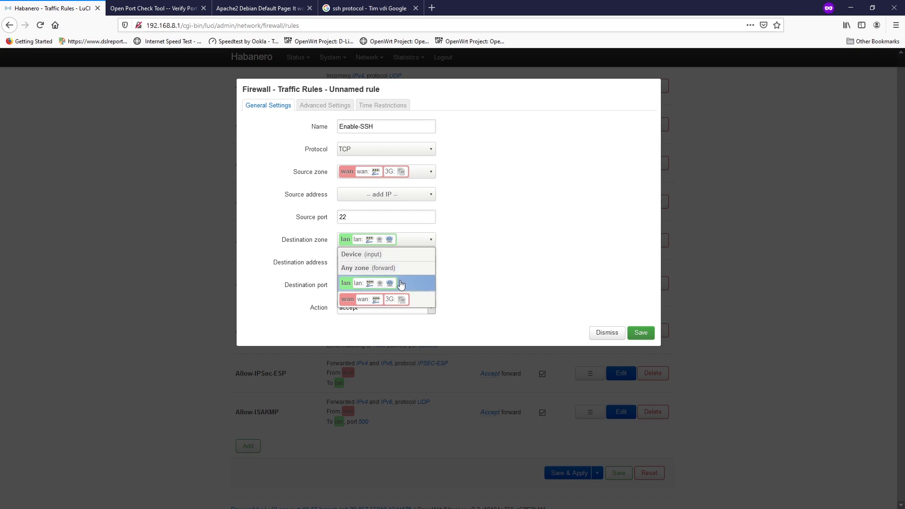
{"action": "left_click", "coordinate": [406, 255]}
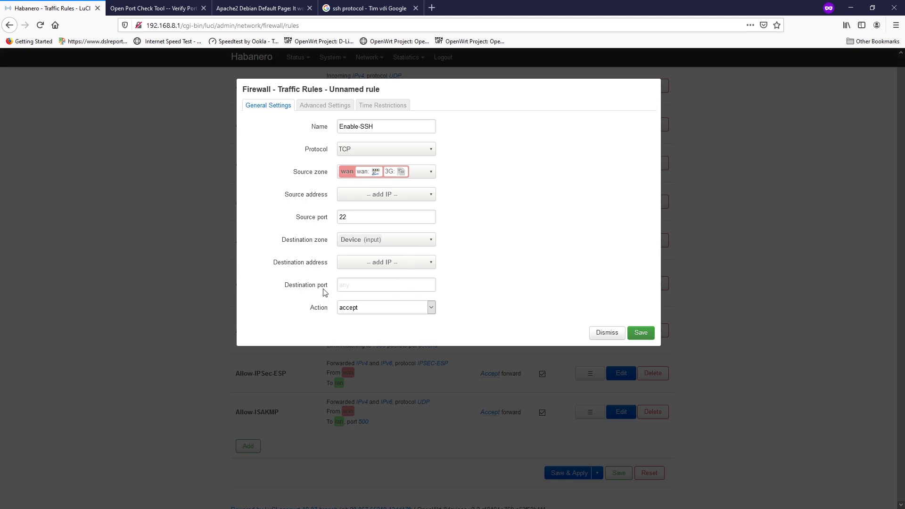
{"action": "left_click", "coordinate": [361, 288]}
{"action": "type", "text": "22"}
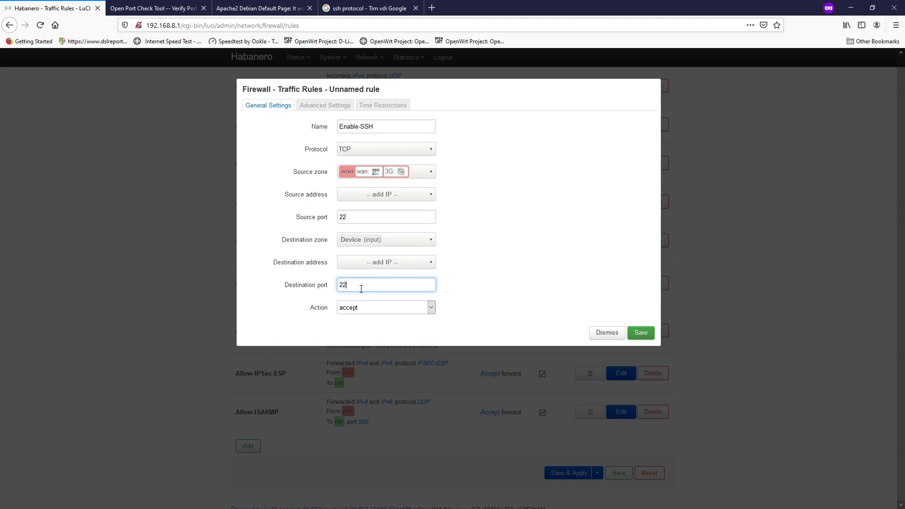
{"action": "left_click", "coordinate": [379, 312]}
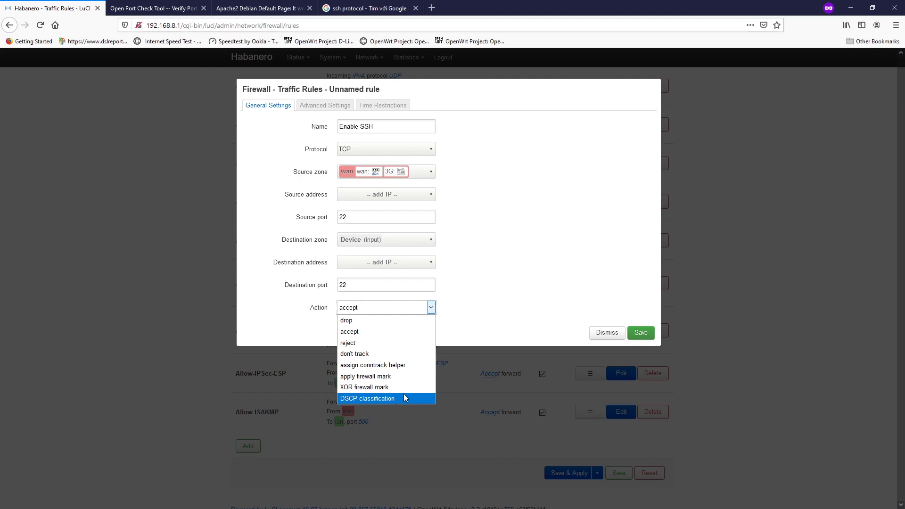
{"action": "left_click", "coordinate": [498, 297]}
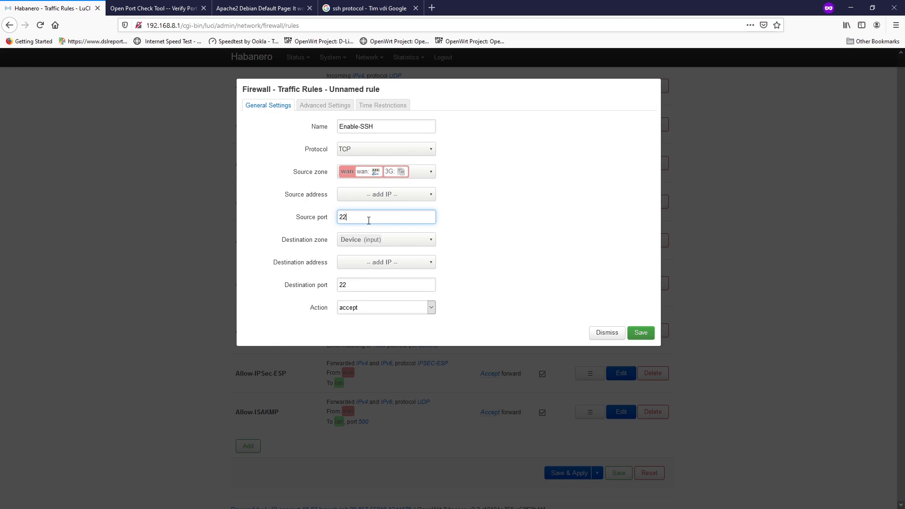
Change the rule's source port to 2222 and write the example command "ssh wanipaddress -p 2222" in Command Prompt.
{"action": "type", "text": "22"}
{"action": "key", "text": "alt+Tab"}
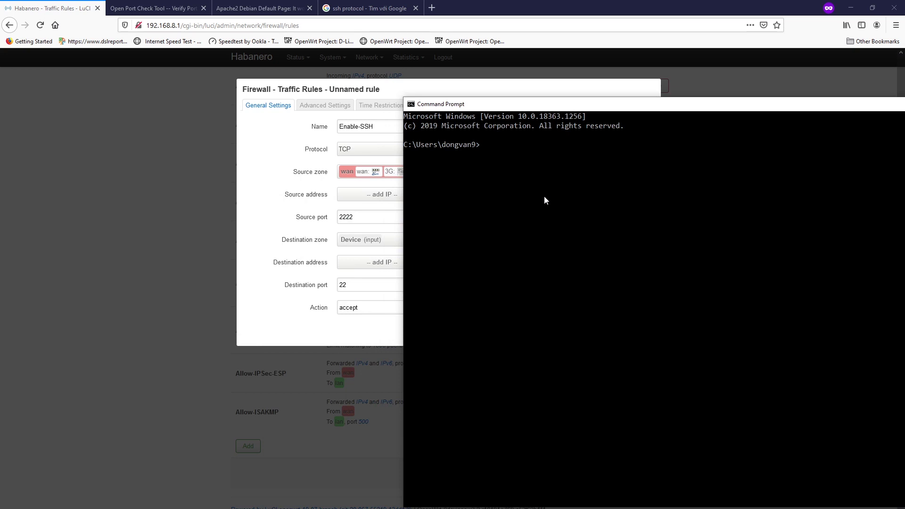
{"action": "type", "text": "ssh wanipaddress -p 2222"}
{"action": "left_click", "coordinate": [284, 217]}
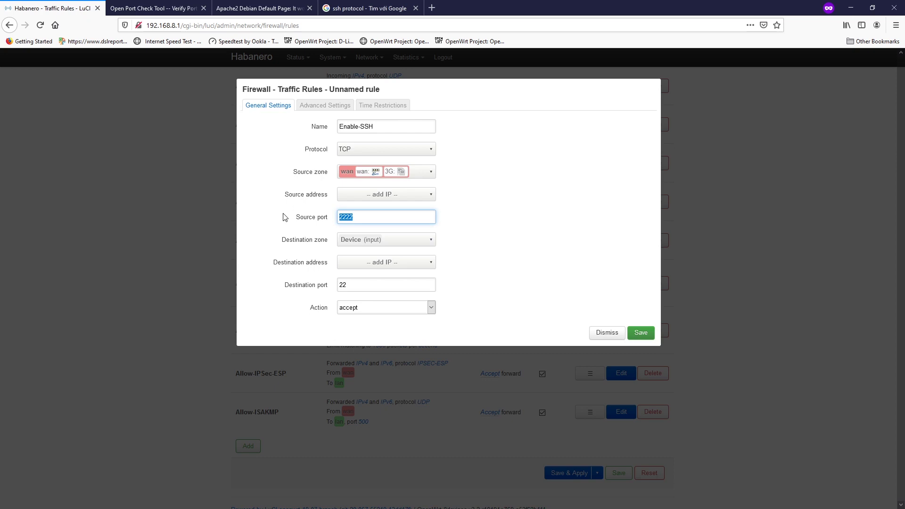
Set the rule's source port to 22 and review its time restriction settings.
{"action": "left_click", "coordinate": [391, 212]}
{"action": "left_click", "coordinate": [329, 216]}
{"action": "type", "text": "22"}
{"action": "left_click", "coordinate": [383, 105]}
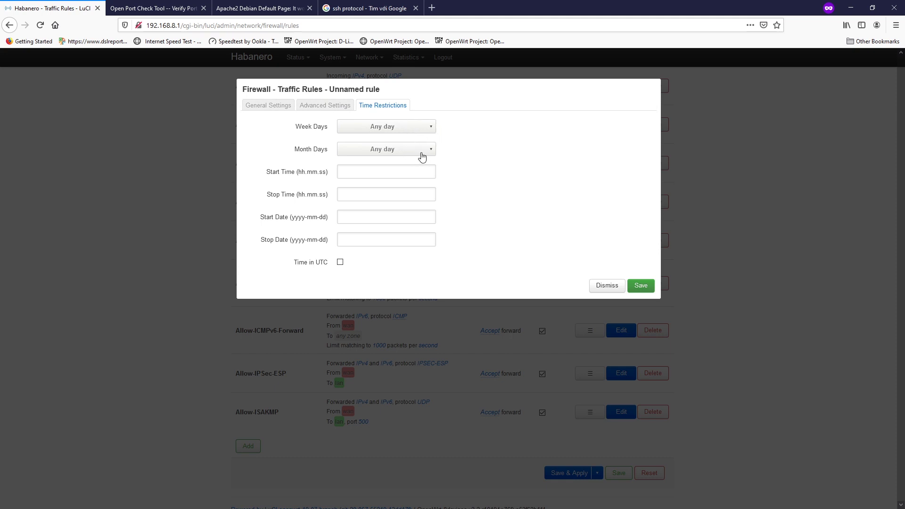
{"action": "left_click", "coordinate": [282, 108]}
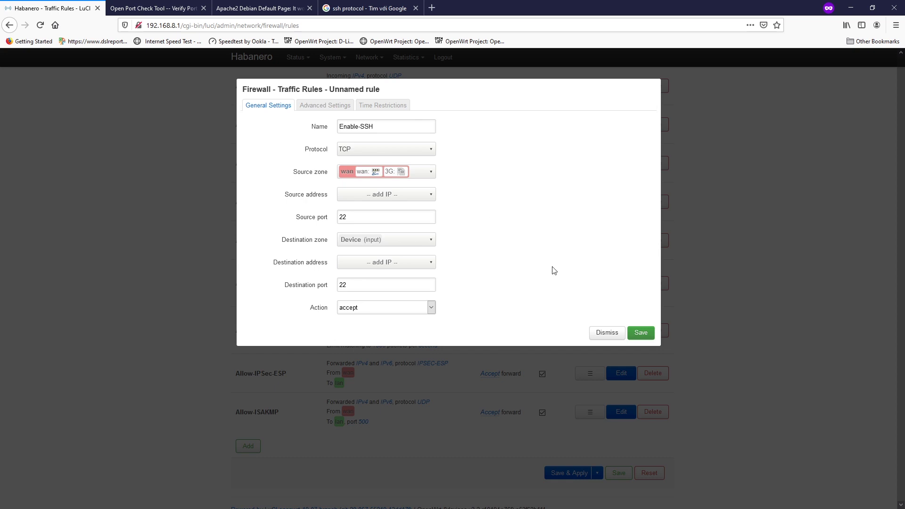
Save the Enable-SSH rule and review its entry at the end of the traffic rules list.
{"action": "left_click", "coordinate": [636, 333]}
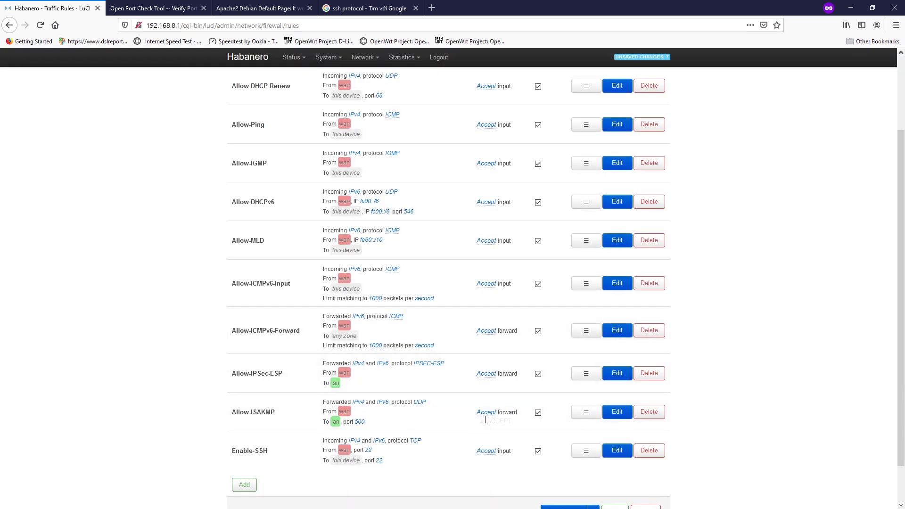
{"action": "scroll", "coordinate": [540, 448], "scroll_direction": "down", "scroll_amount": 2}
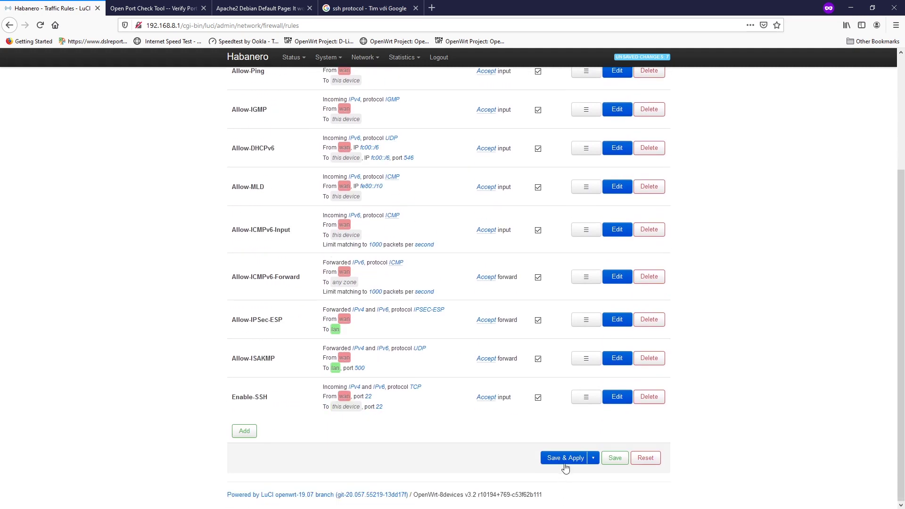
{"action": "scroll", "coordinate": [559, 471], "scroll_direction": "up", "scroll_amount": 1}
{"action": "scroll", "coordinate": [559, 470], "scroll_direction": "down", "scroll_amount": 1}
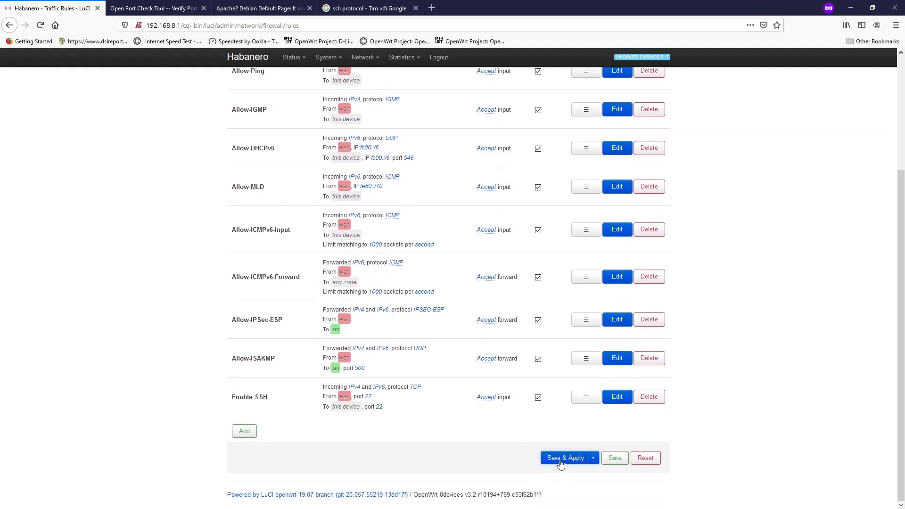